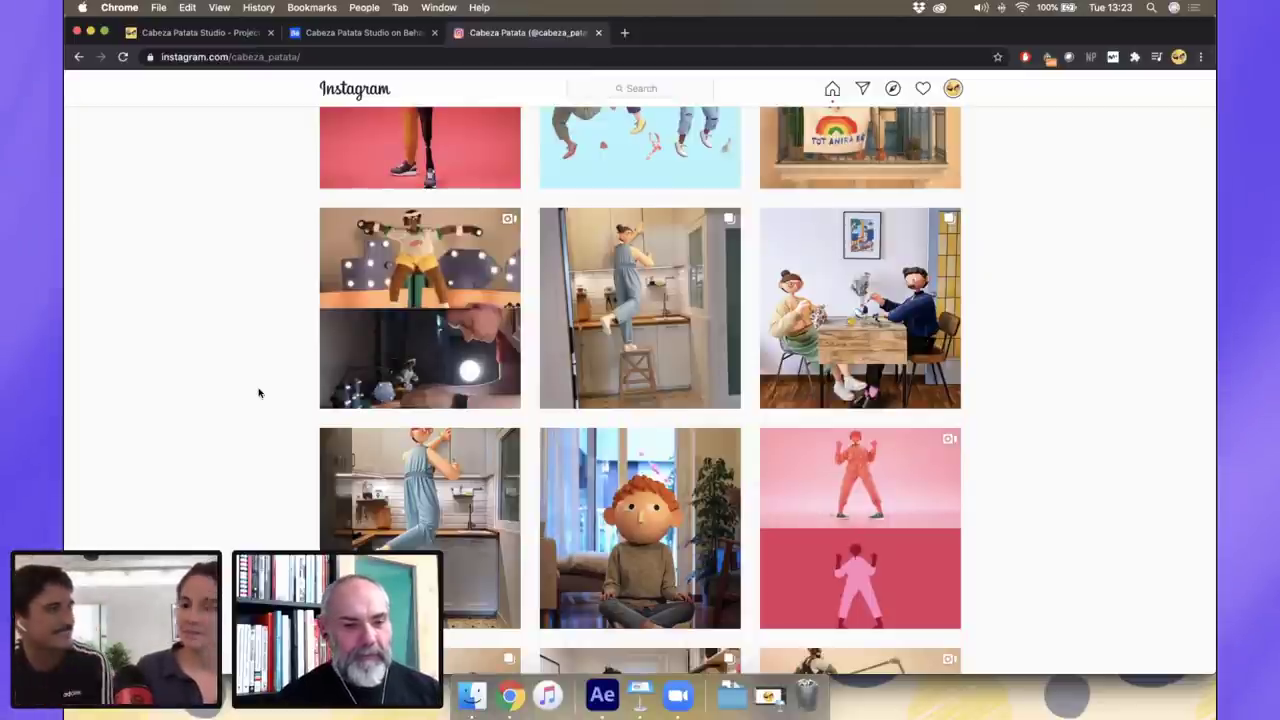
pyautogui.scroll(2, 258, 393)
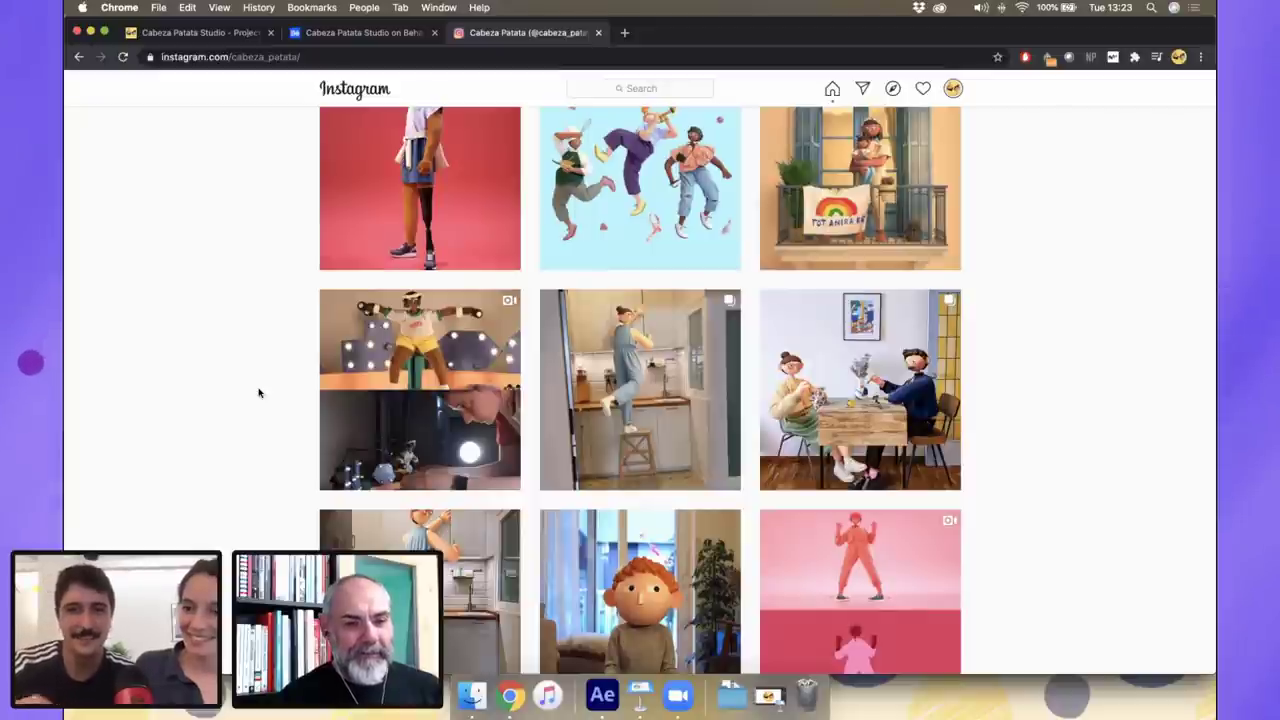
pyautogui.scroll(1, 258, 392)
pyautogui.scroll(1, 258, 392)
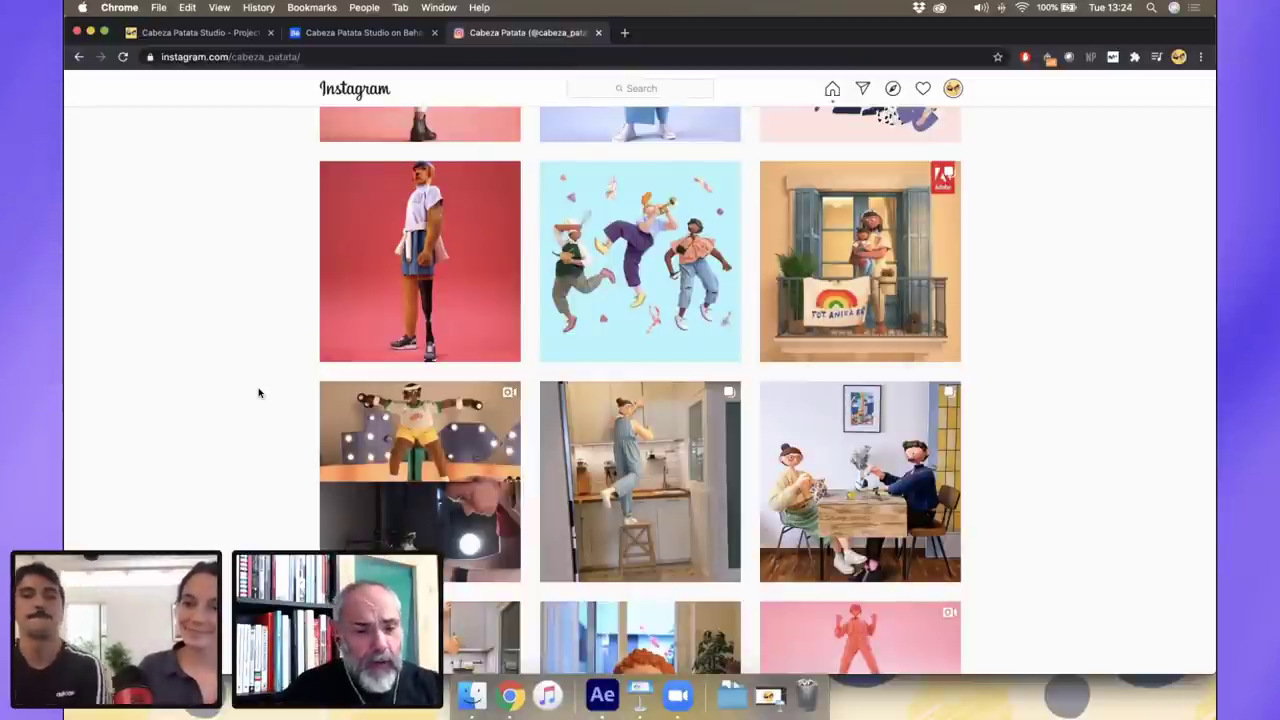
# Switch to After Effects and preview the 01 Main Greta composition from its first frame
pyautogui.click(602, 694)
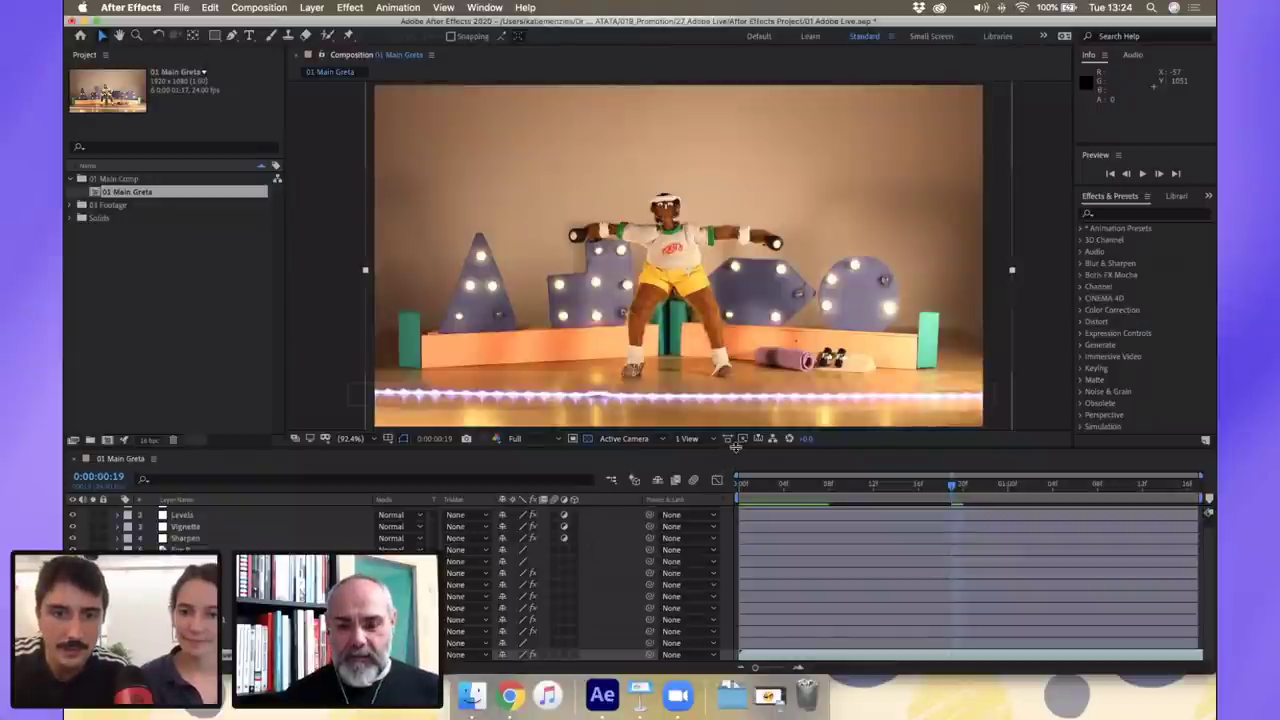
pyautogui.moveTo(735, 452); pyautogui.dragTo(736, 457)
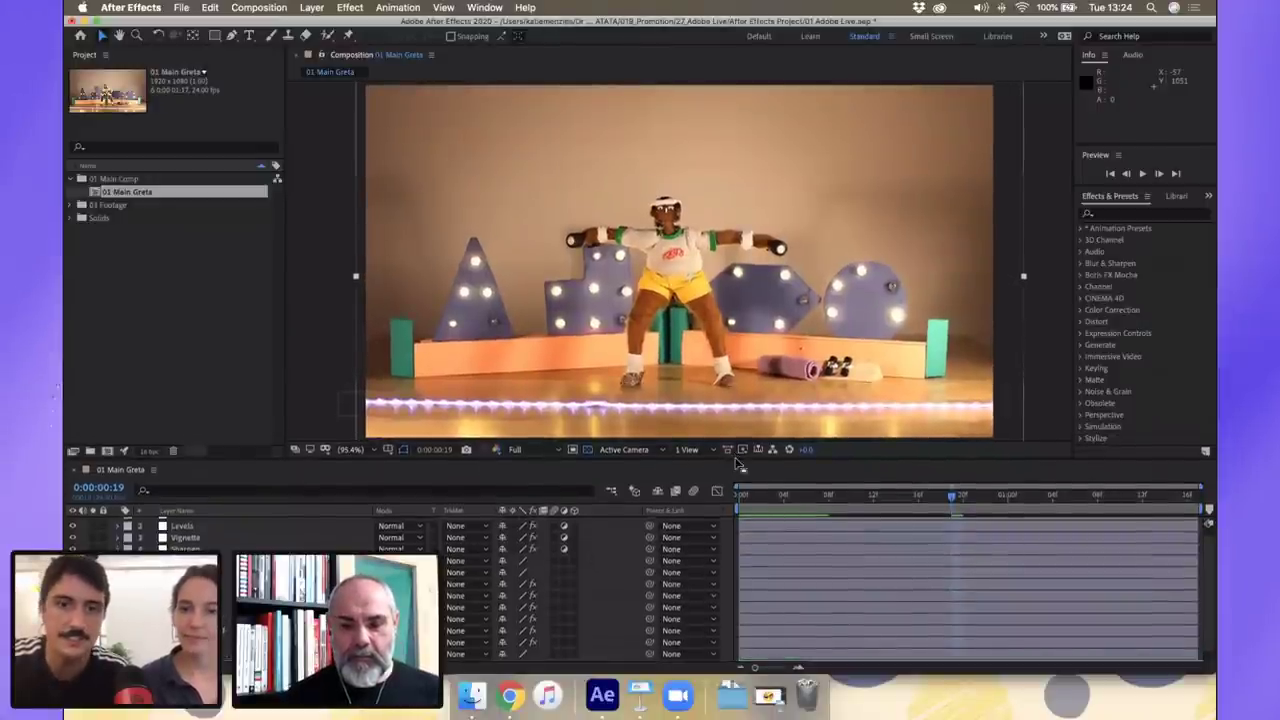
pyautogui.click(745, 495)
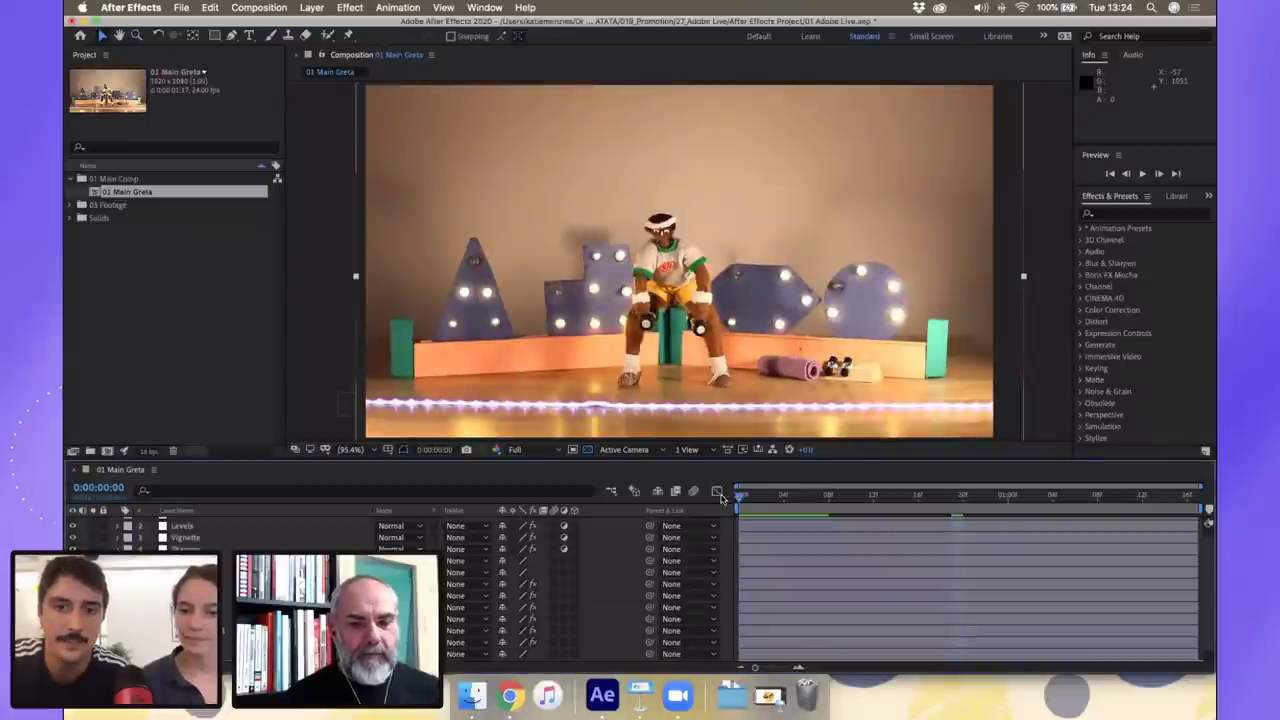
pyautogui.moveTo(745, 497); pyautogui.dragTo(728, 497)
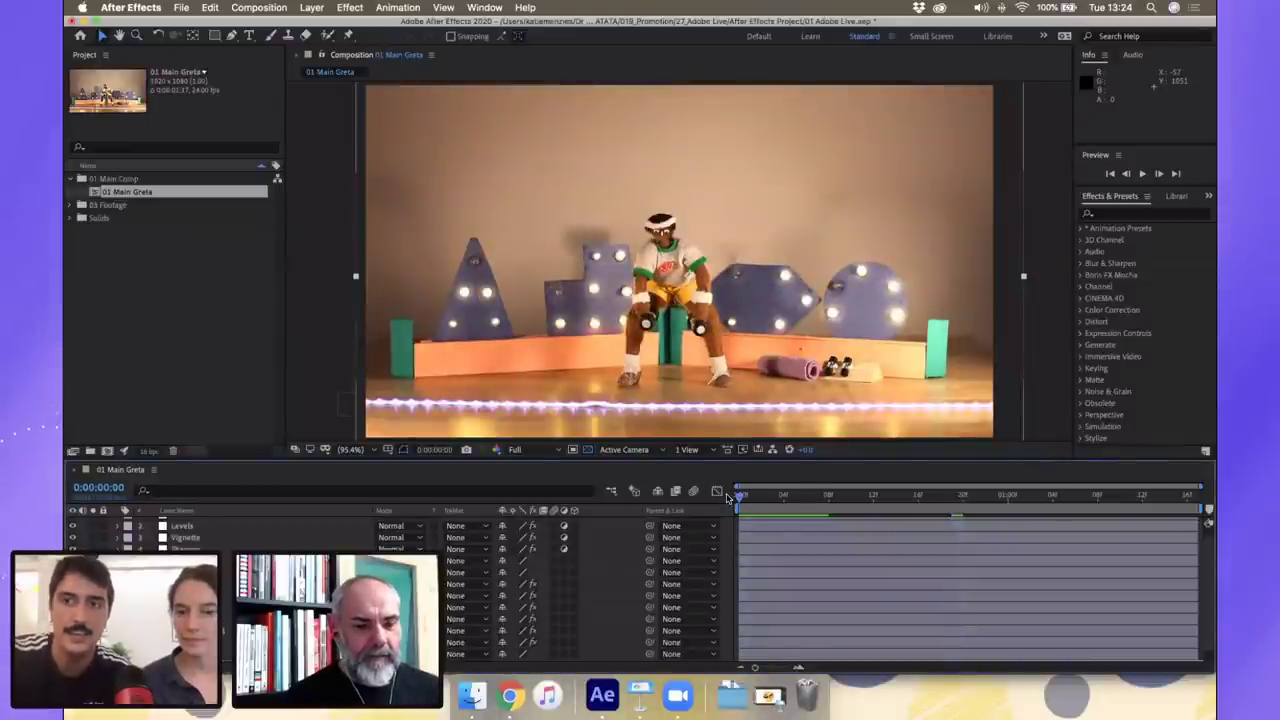
pyautogui.press('space')
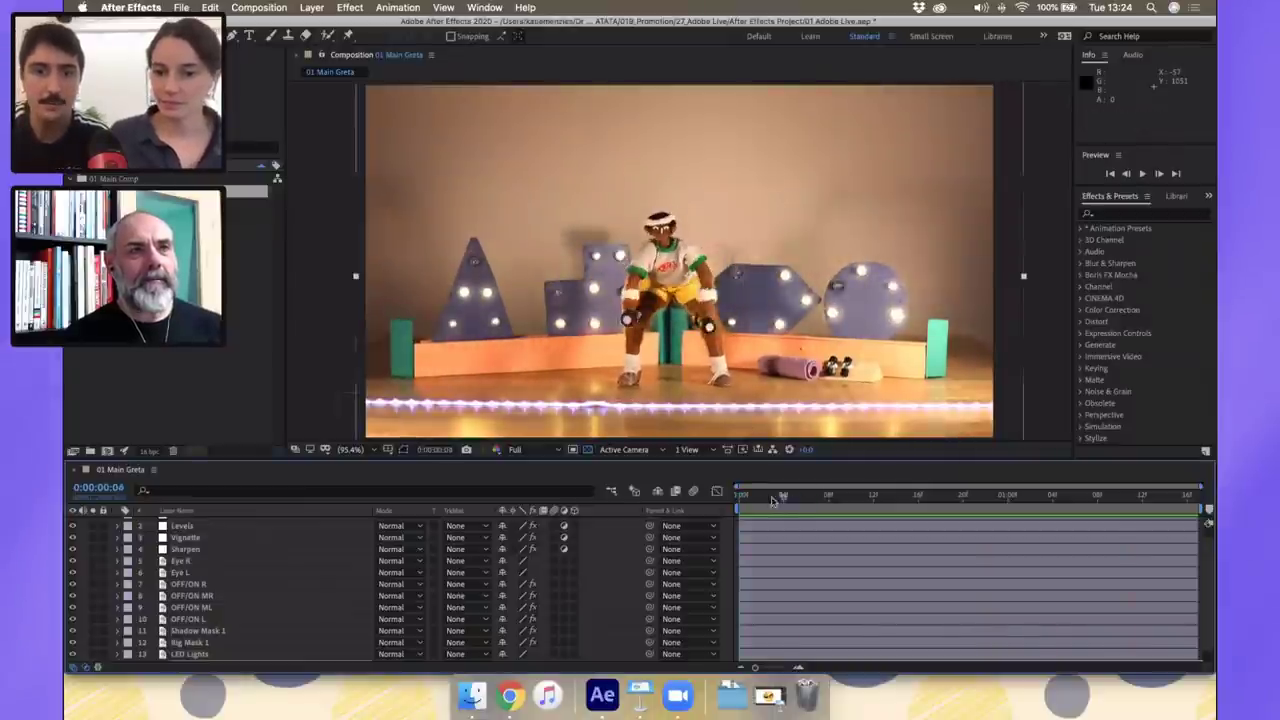
pyautogui.press('space')
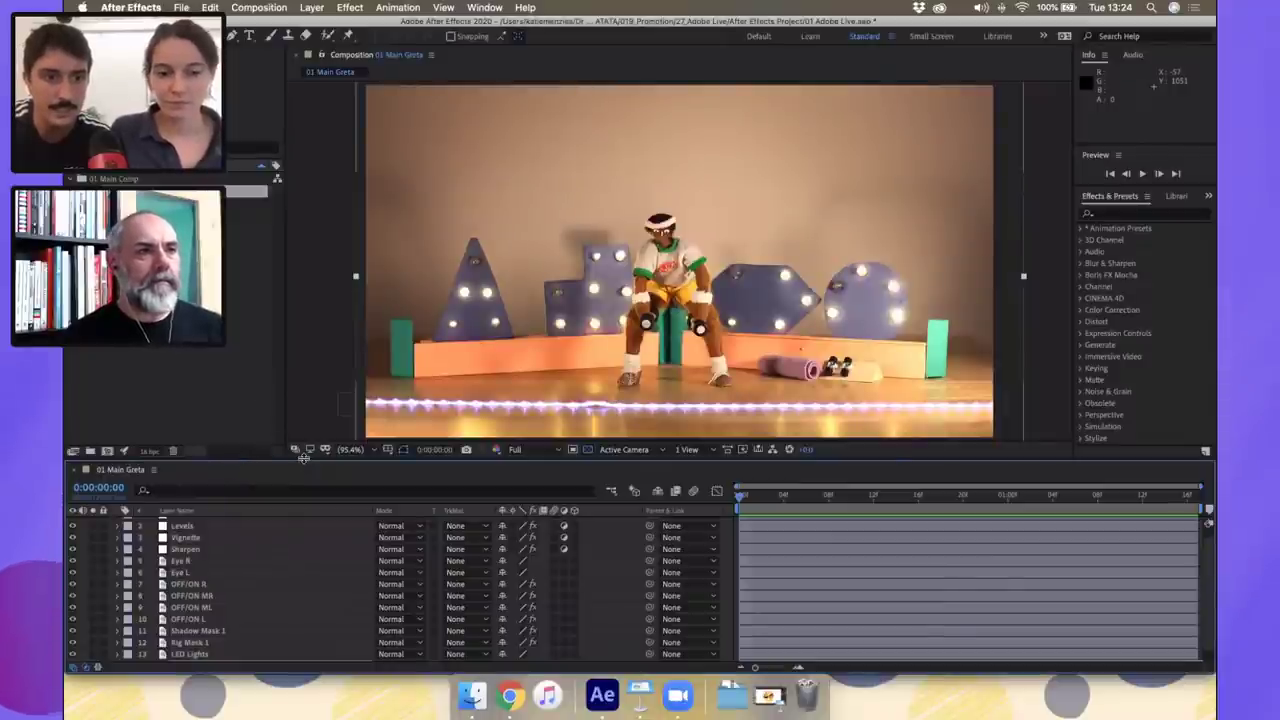
# Enlarge the timeline to show all layers and solo the Animation Sequence layer, comparing the raw footage with the full composite
pyautogui.moveTo(278, 458); pyautogui.dragTo(323, 410)
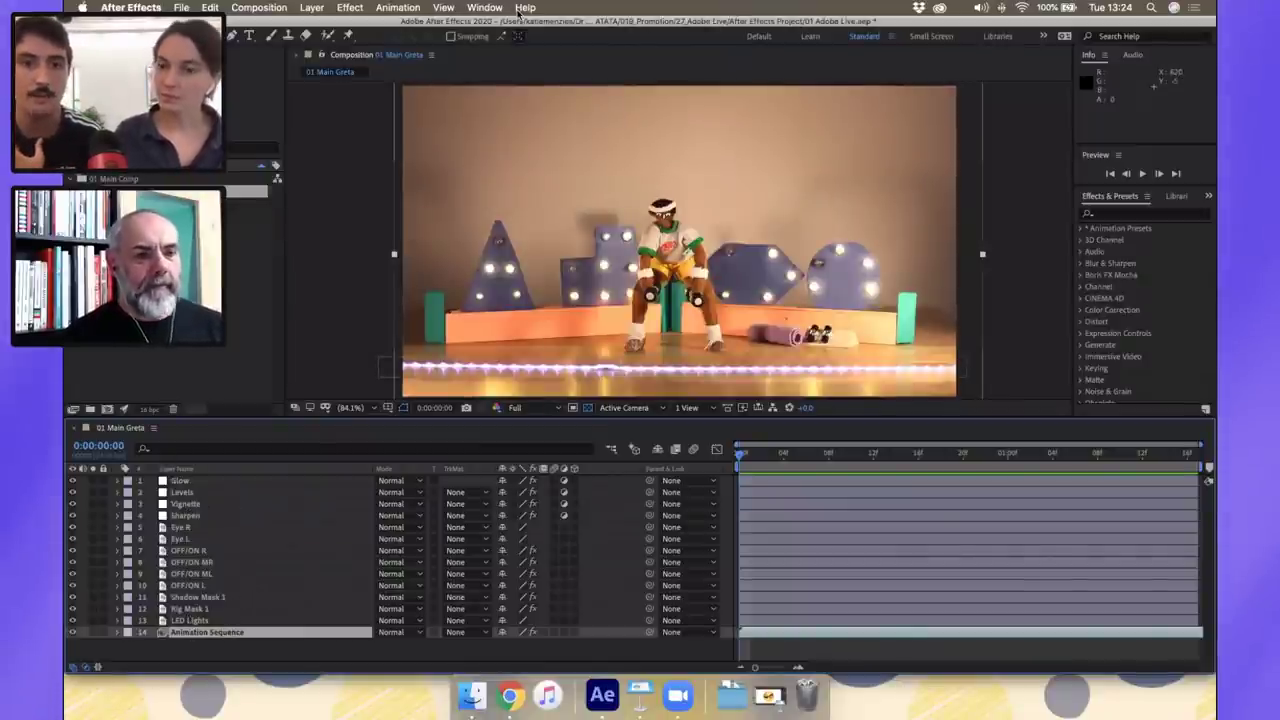
pyautogui.click(94, 633)
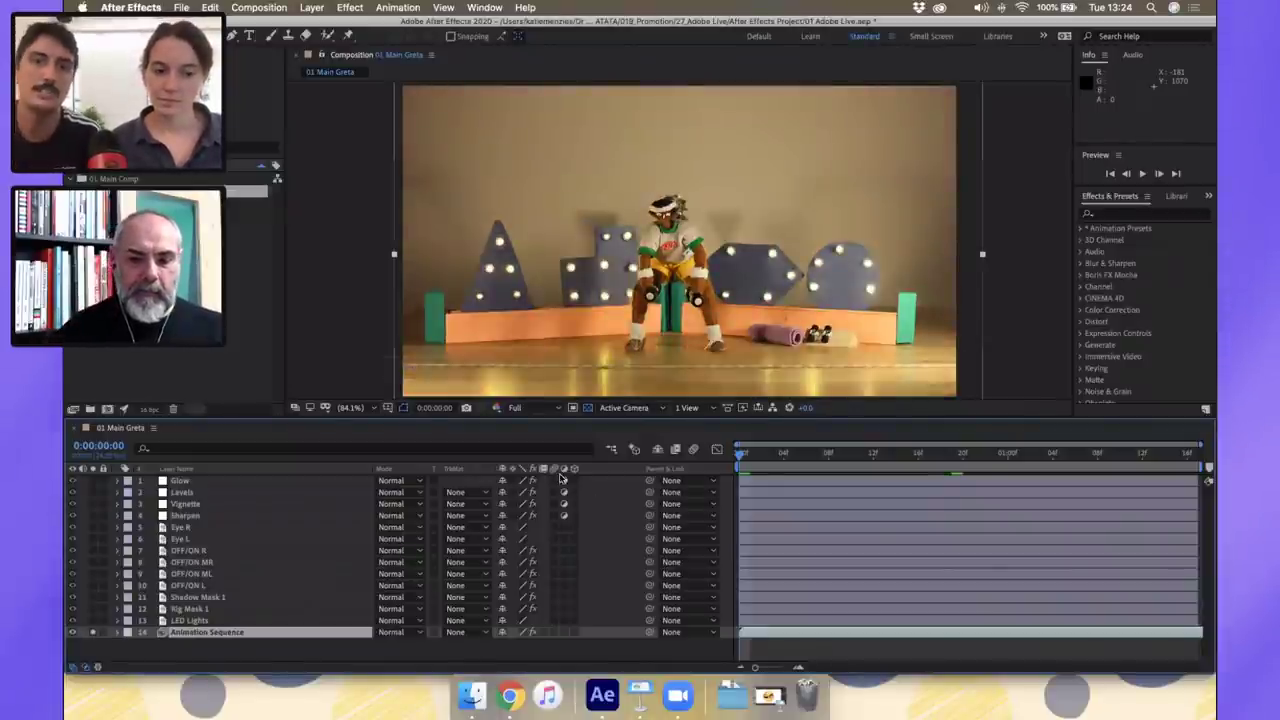
pyautogui.click(94, 633)
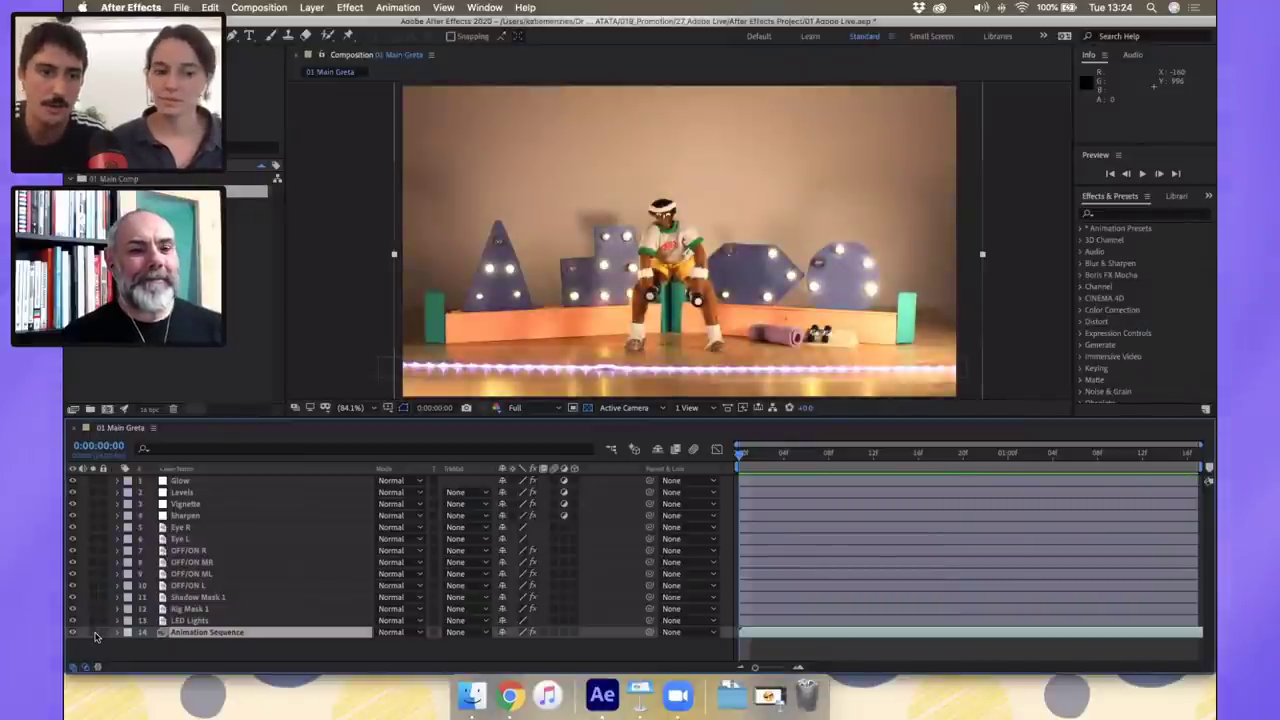
pyautogui.click(94, 633)
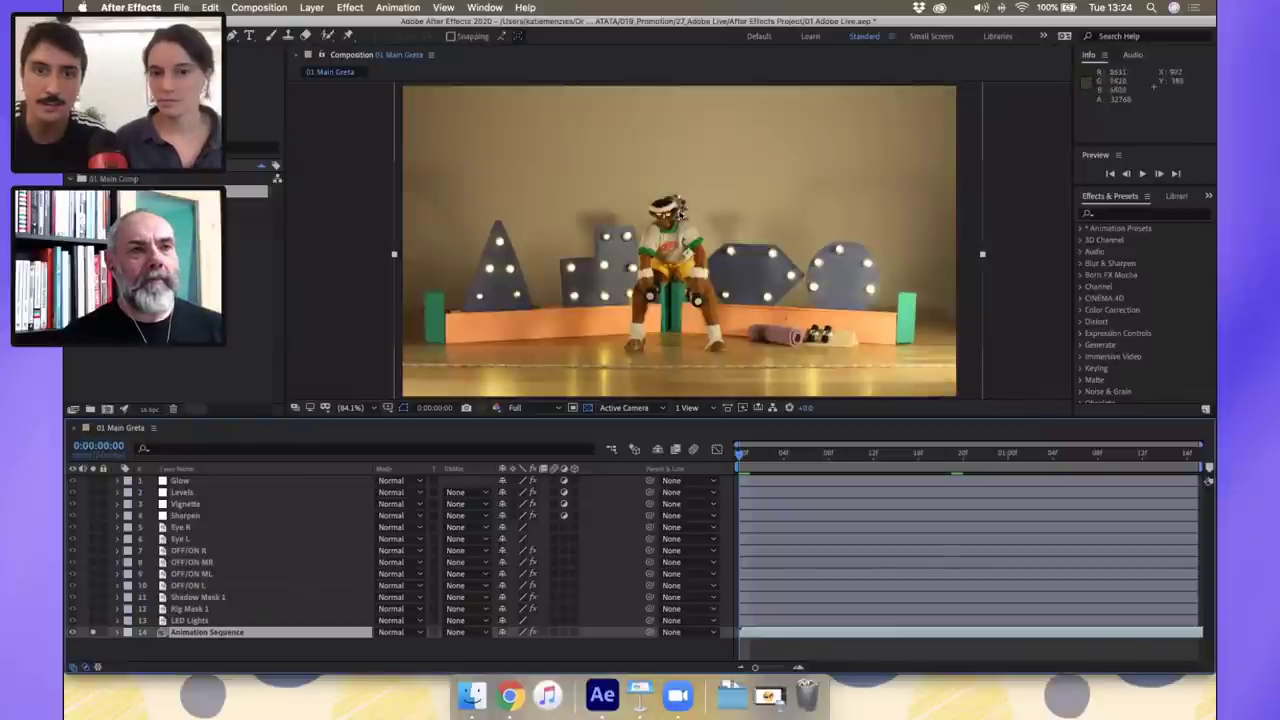
pyautogui.click(93, 632)
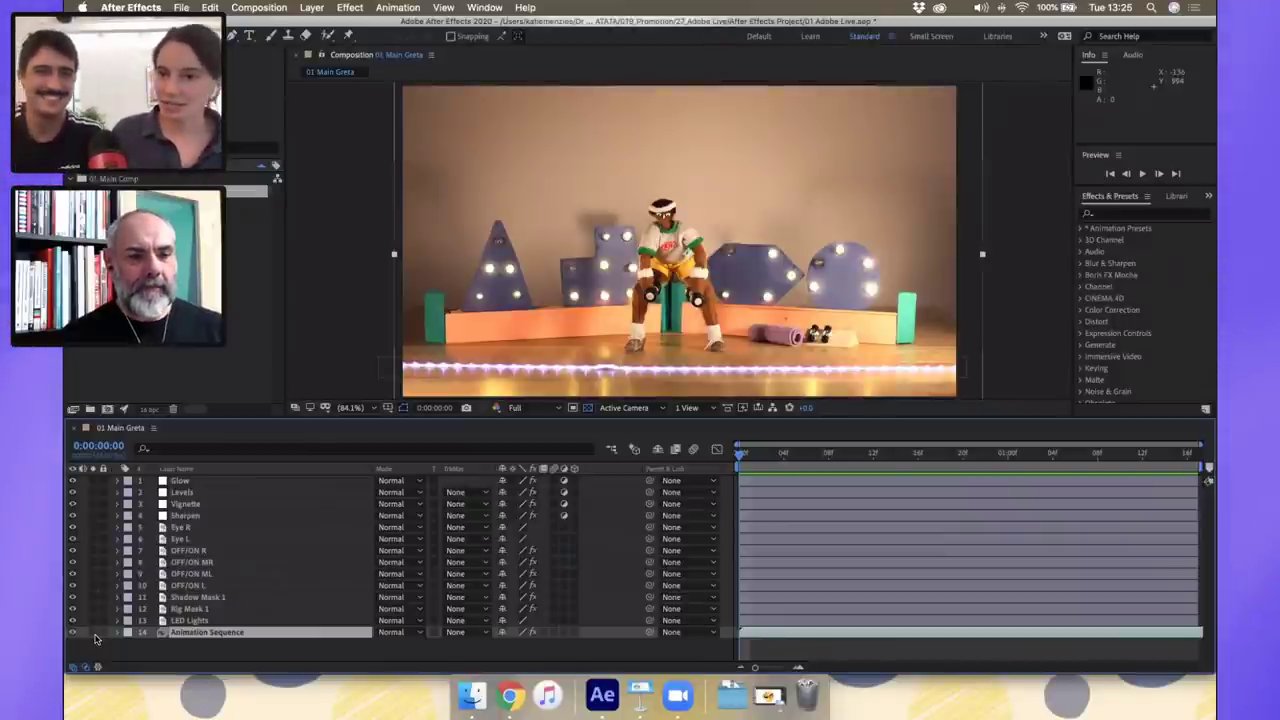
pyautogui.click(94, 633)
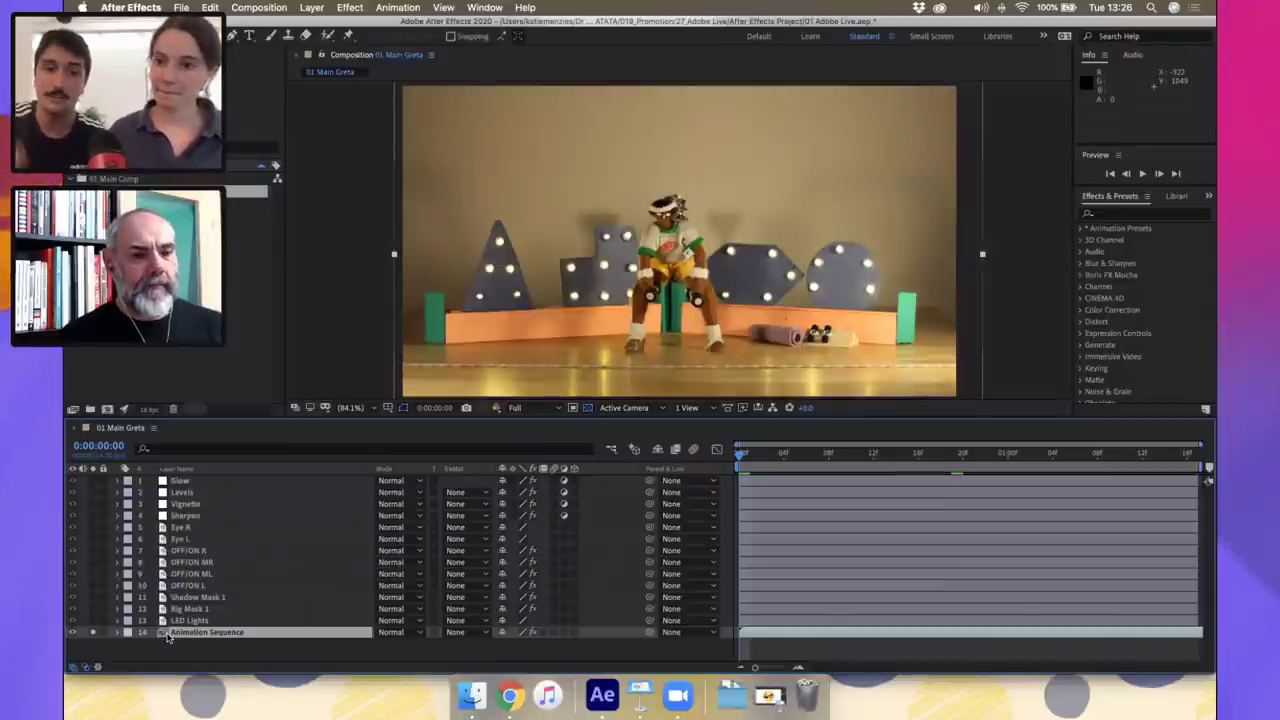
# Solo the LED Lights layer together with the Animation Sequence layer
pyautogui.click(134, 620)
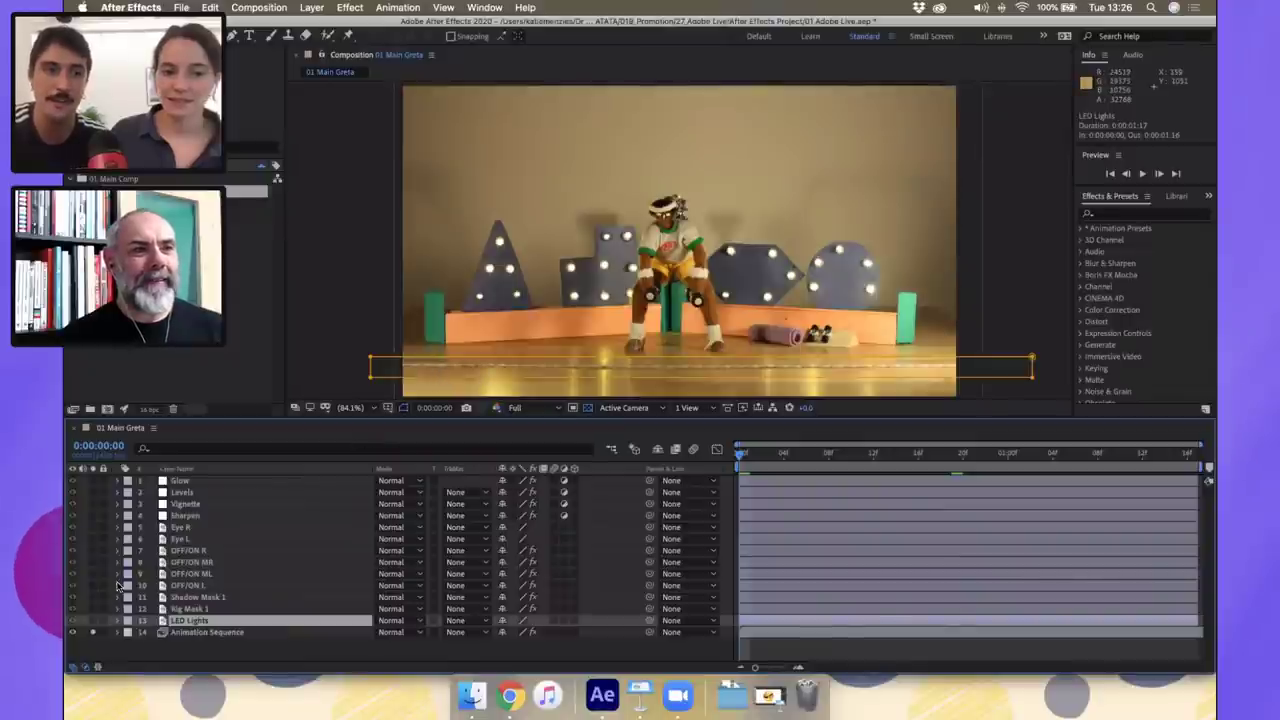
pyautogui.click(92, 622)
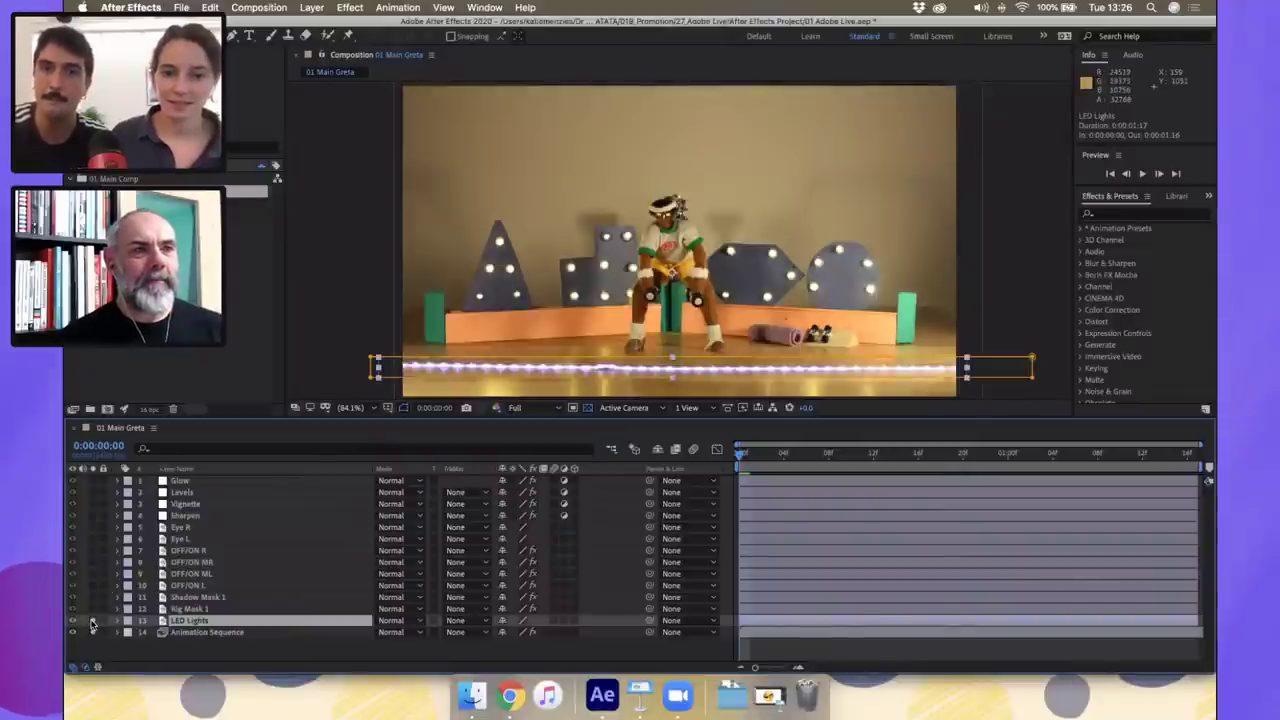
pyautogui.click(640, 648)
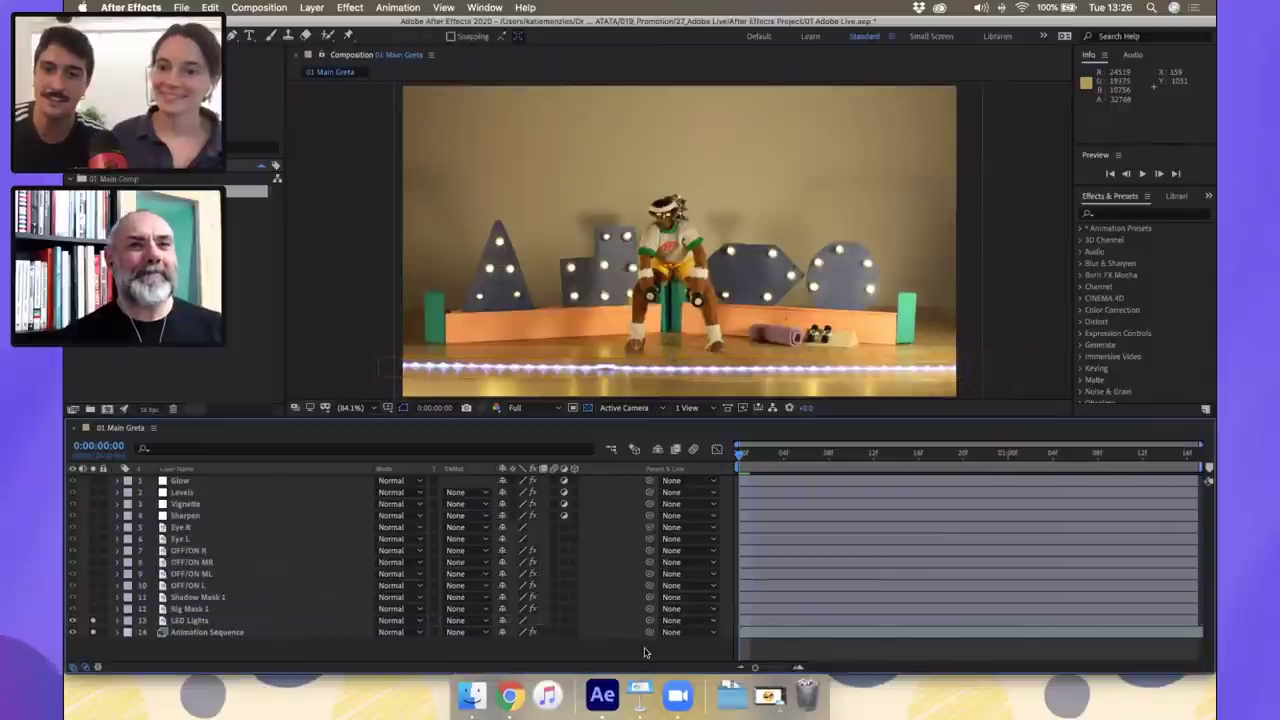
# Add the Rig Mask 1 layer to the soloed layers so the rig behind the puppet is masked out
pyautogui.click(190, 609)
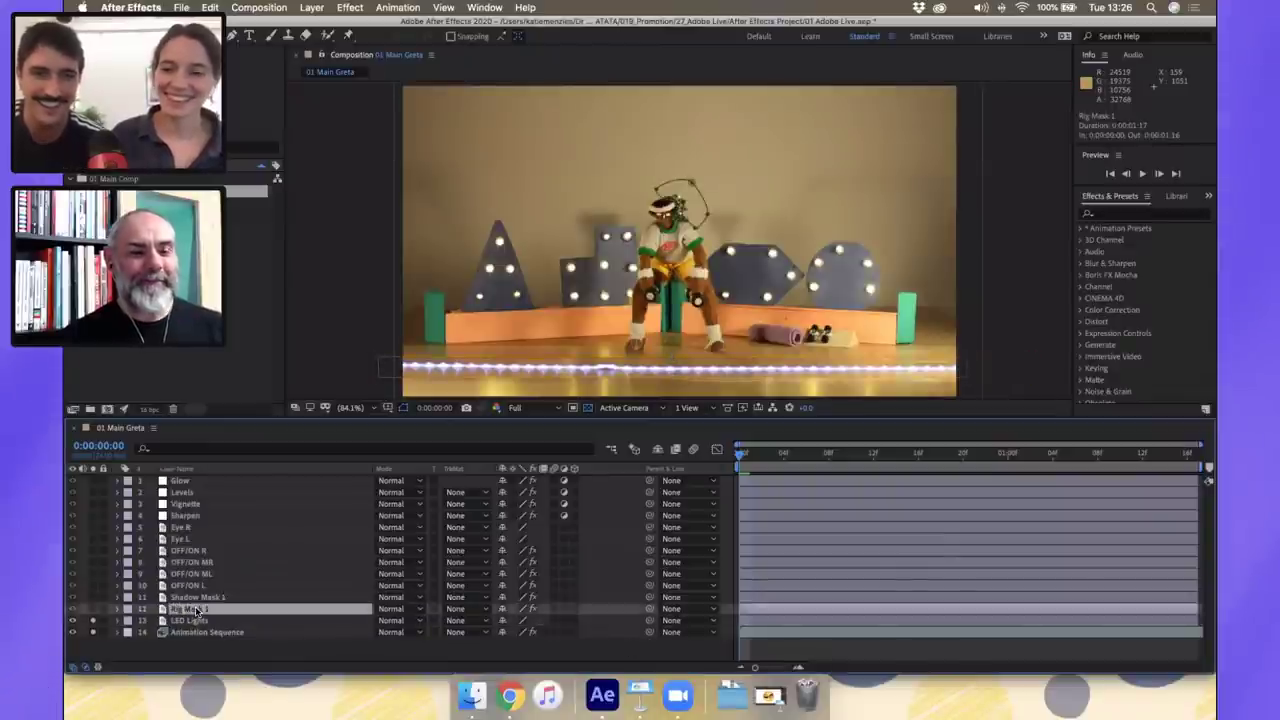
pyautogui.click(233, 650)
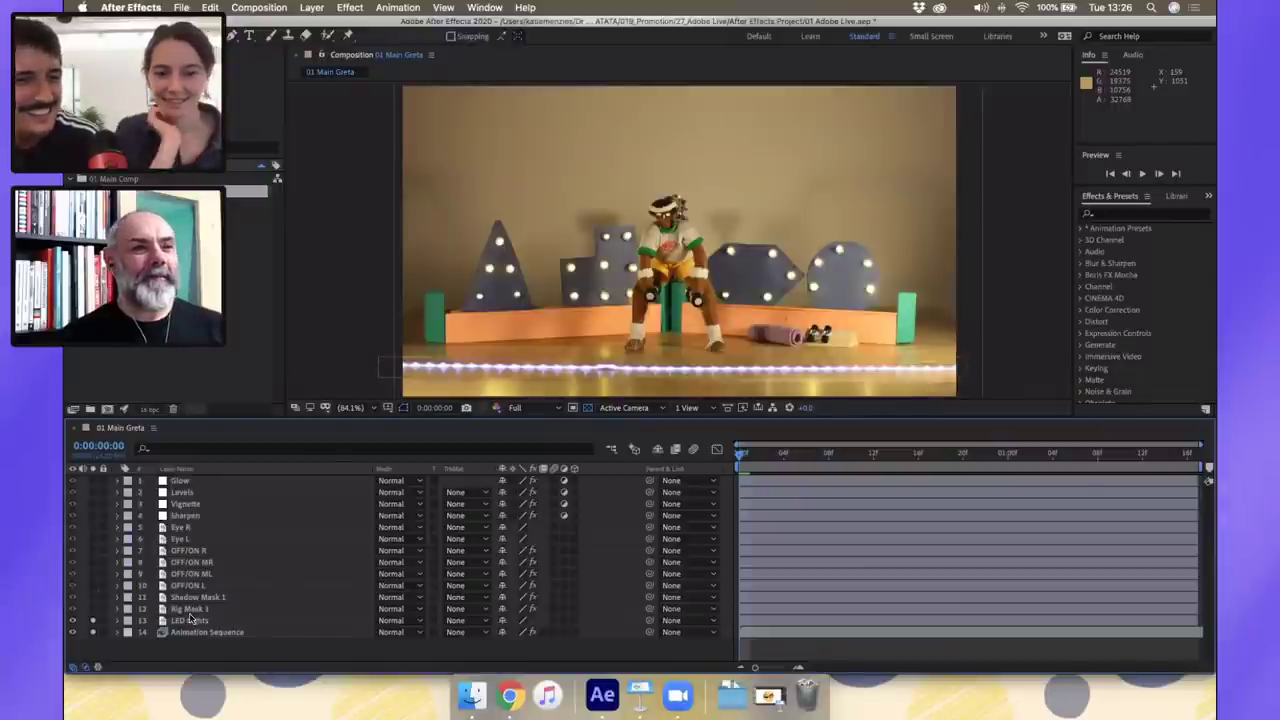
pyautogui.click(180, 610)
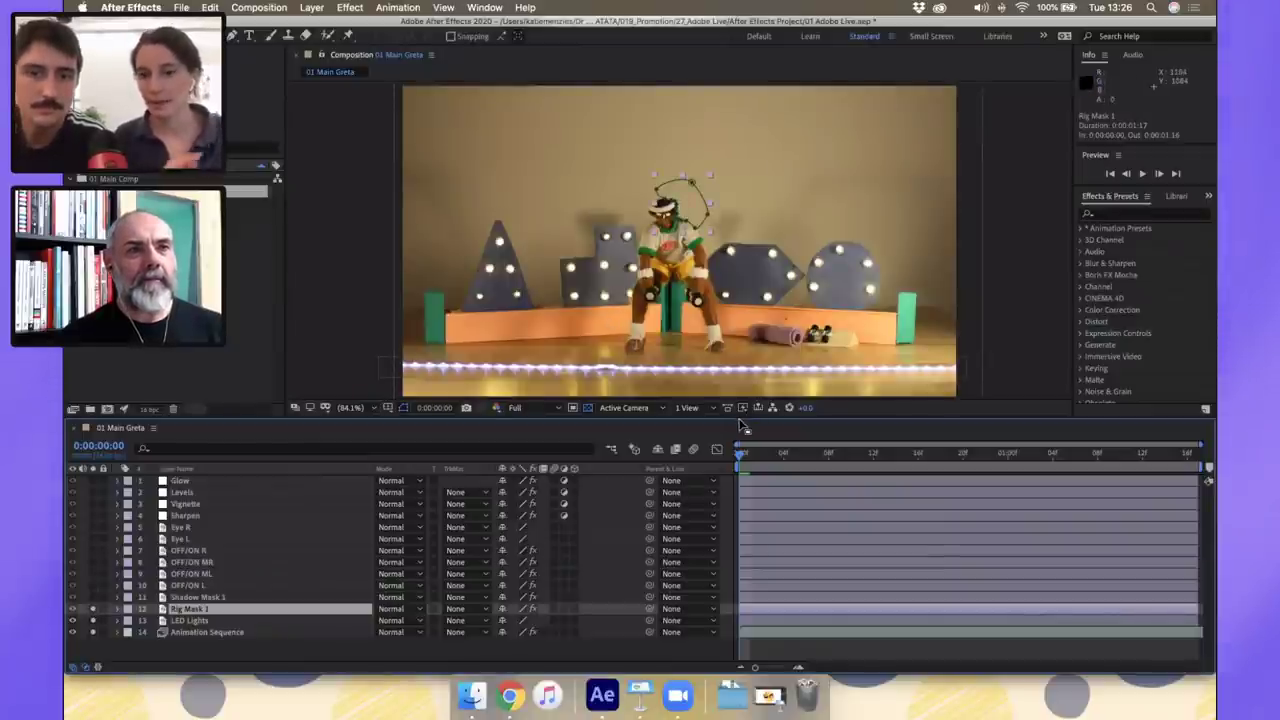
# Enlarge the composition view, reveal Rig Mask 1's keyframes and scrub the timeline to examine how the mask path follows the rig
pyautogui.moveTo(737, 427); pyautogui.dragTo(737, 467)
pyautogui.scroll(-1, 774, 536)
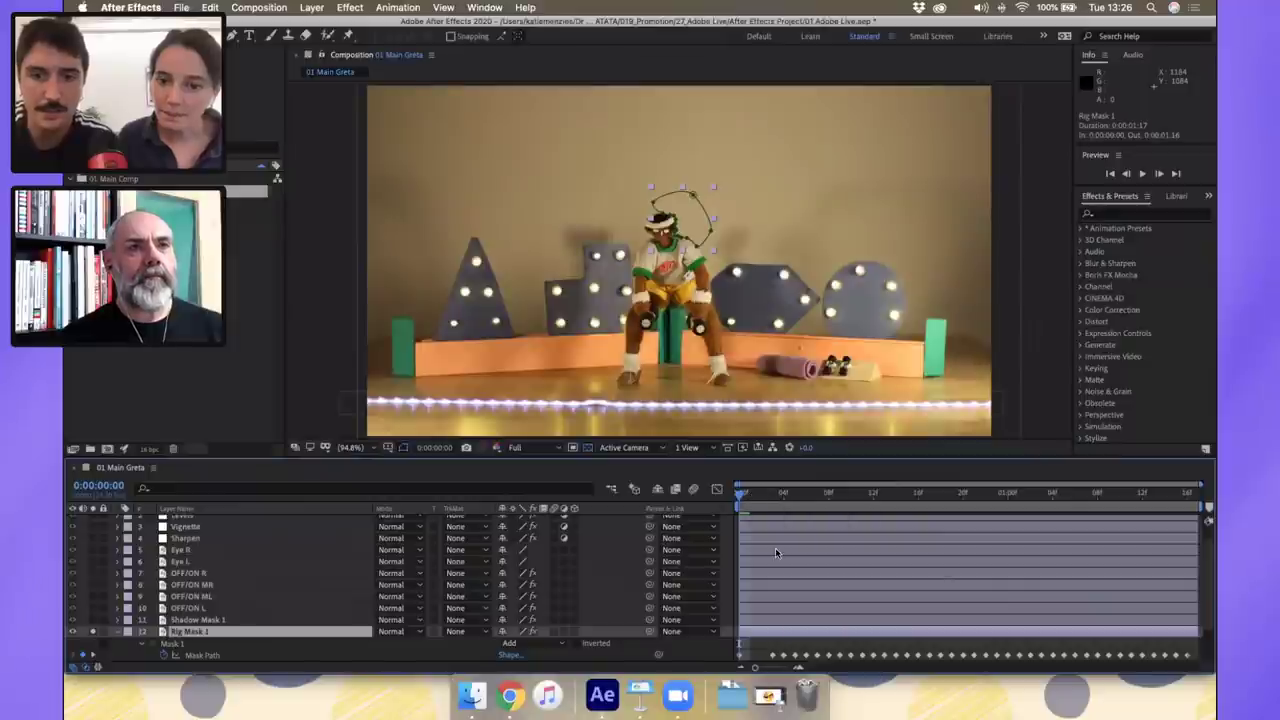
pyautogui.press('u')
pyautogui.moveTo(758, 497); pyautogui.dragTo(888, 484)
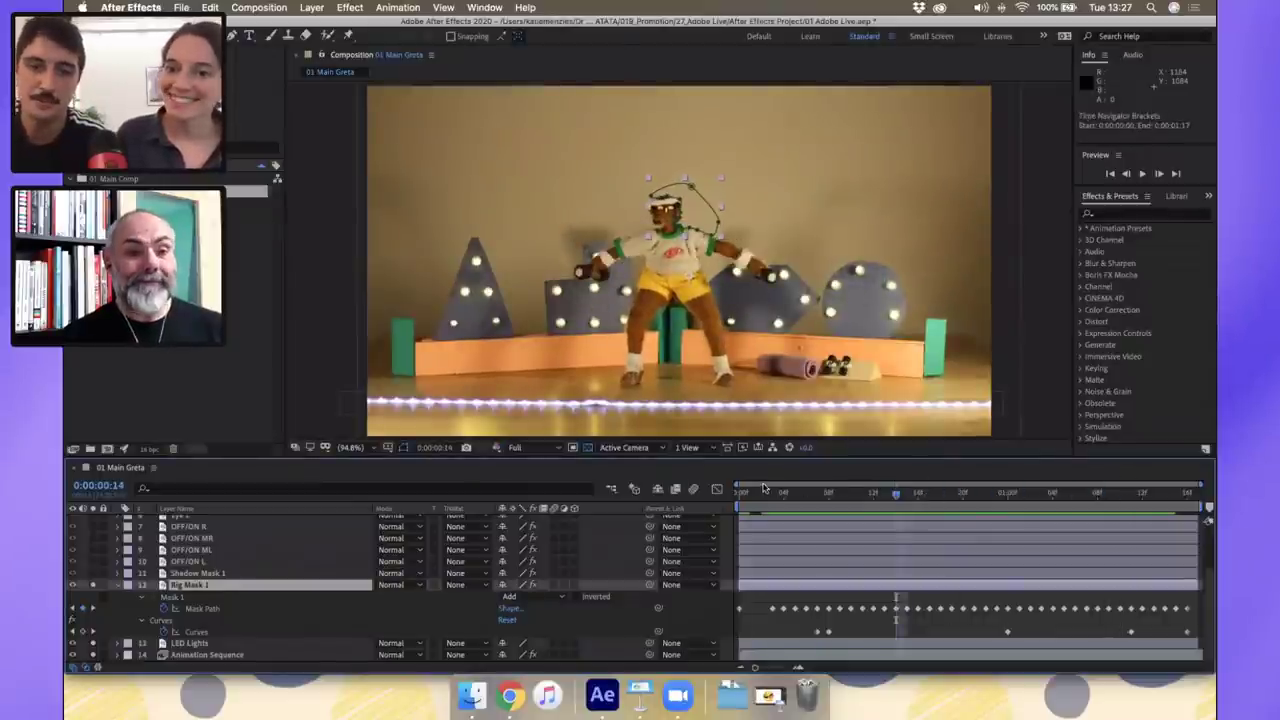
pyautogui.click(870, 492)
pyautogui.moveTo(916, 495); pyautogui.dragTo(887, 515)
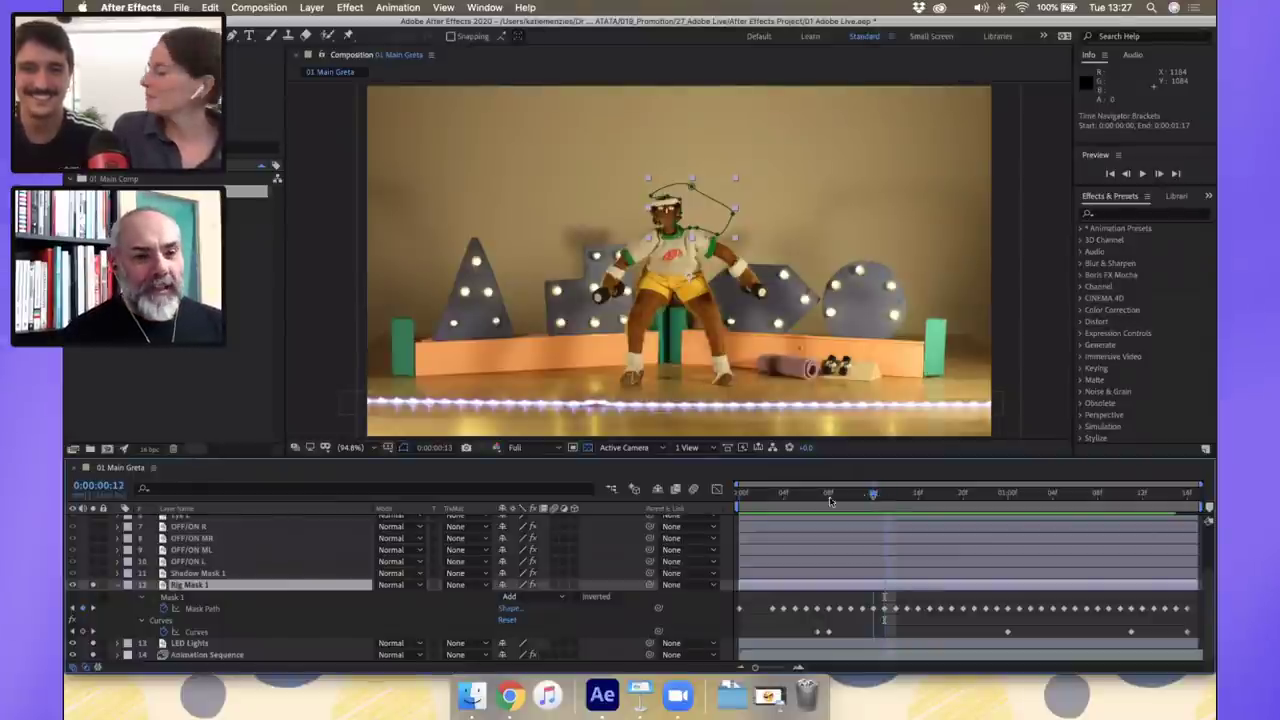
pyautogui.moveTo(880, 494); pyautogui.dragTo(727, 502)
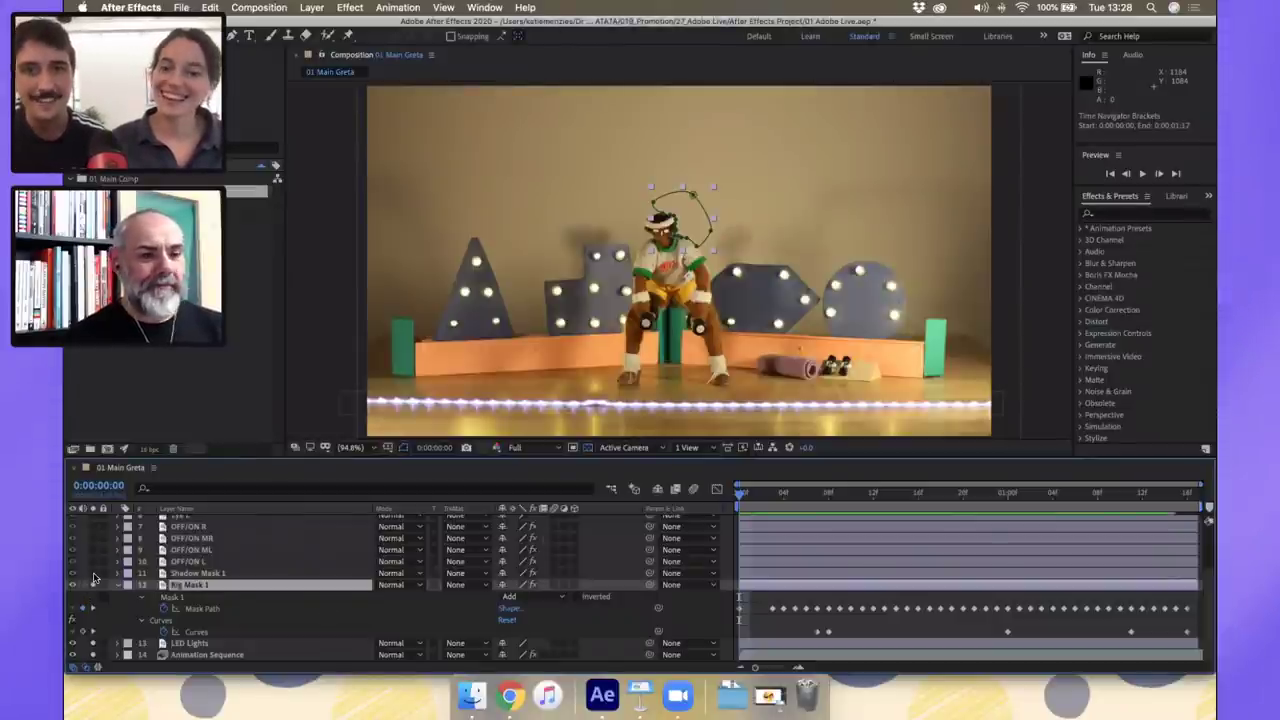
# Solo the Shadow Mask 1 layer as well to review its animated mask, and collapse the Rig Mask 1 properties
pyautogui.click(190, 573)
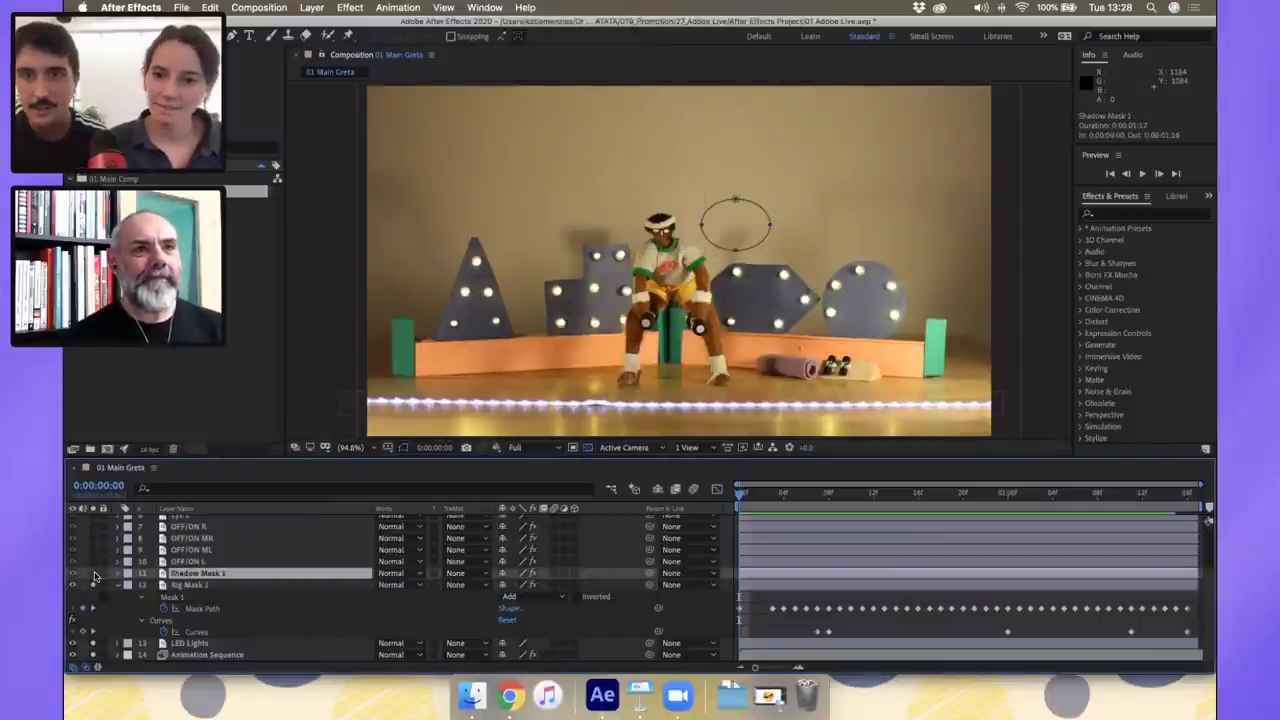
pyautogui.press('space')
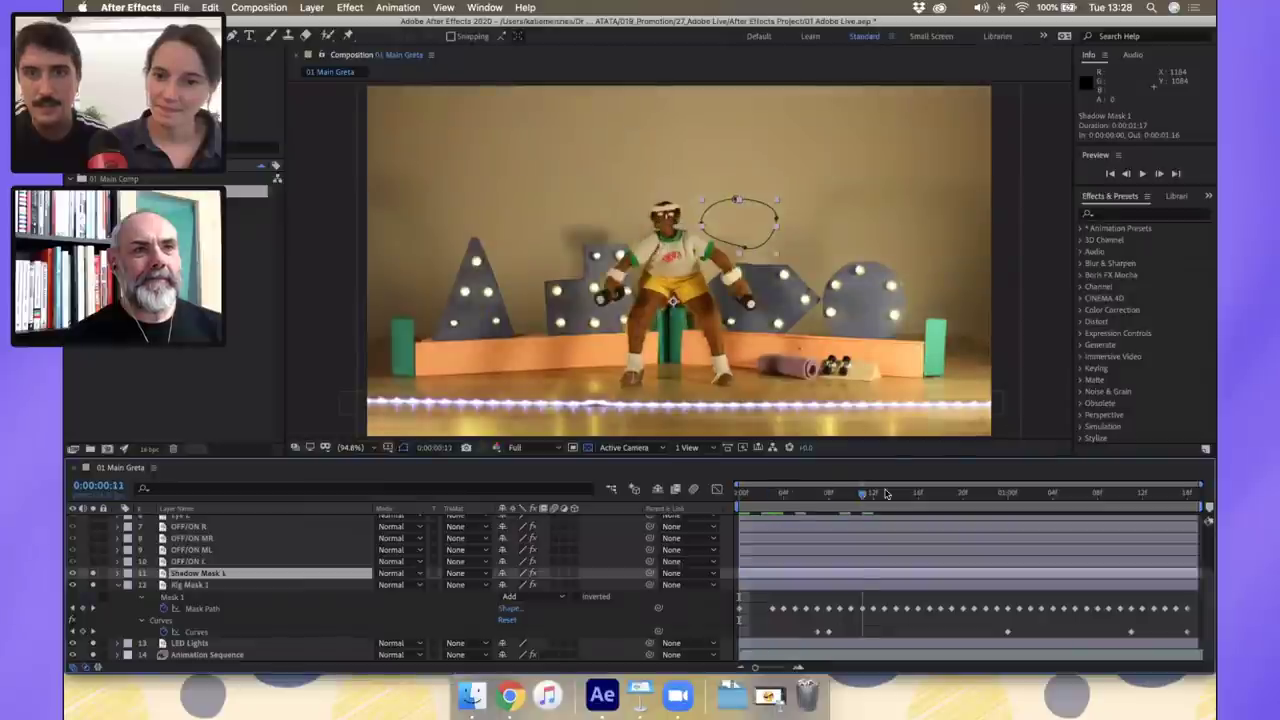
pyautogui.press('space')
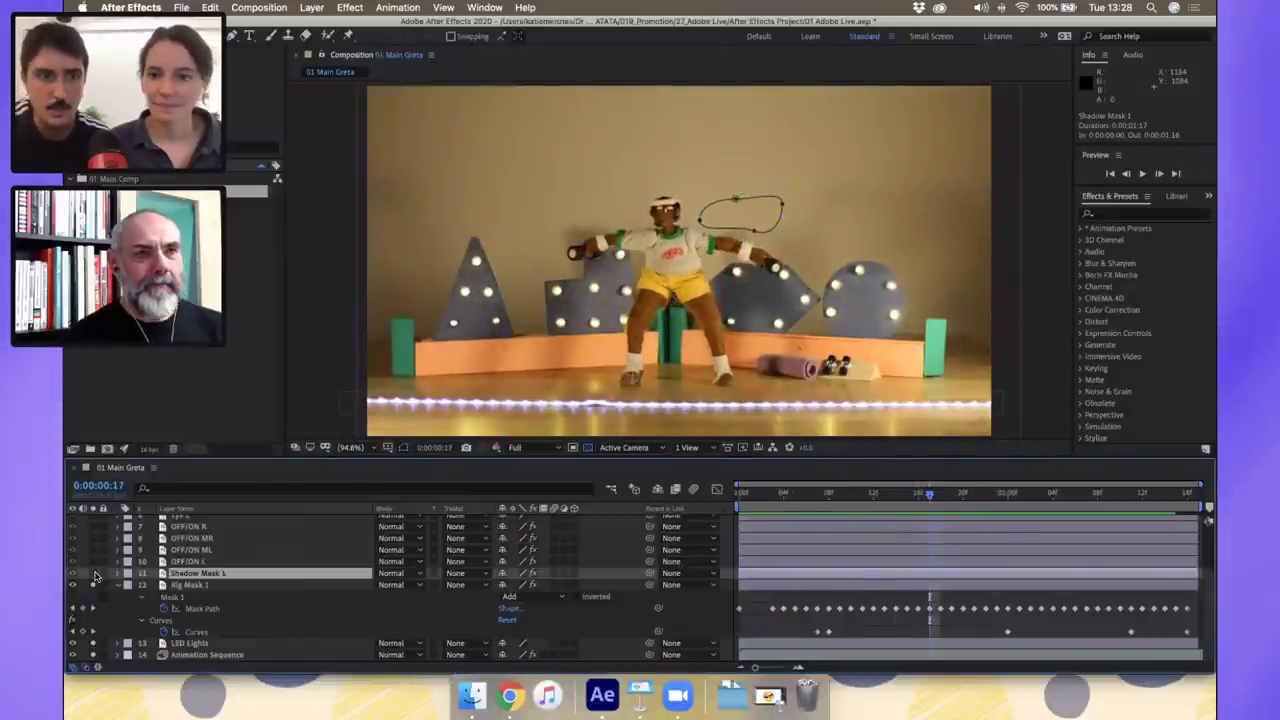
pyautogui.press('space')
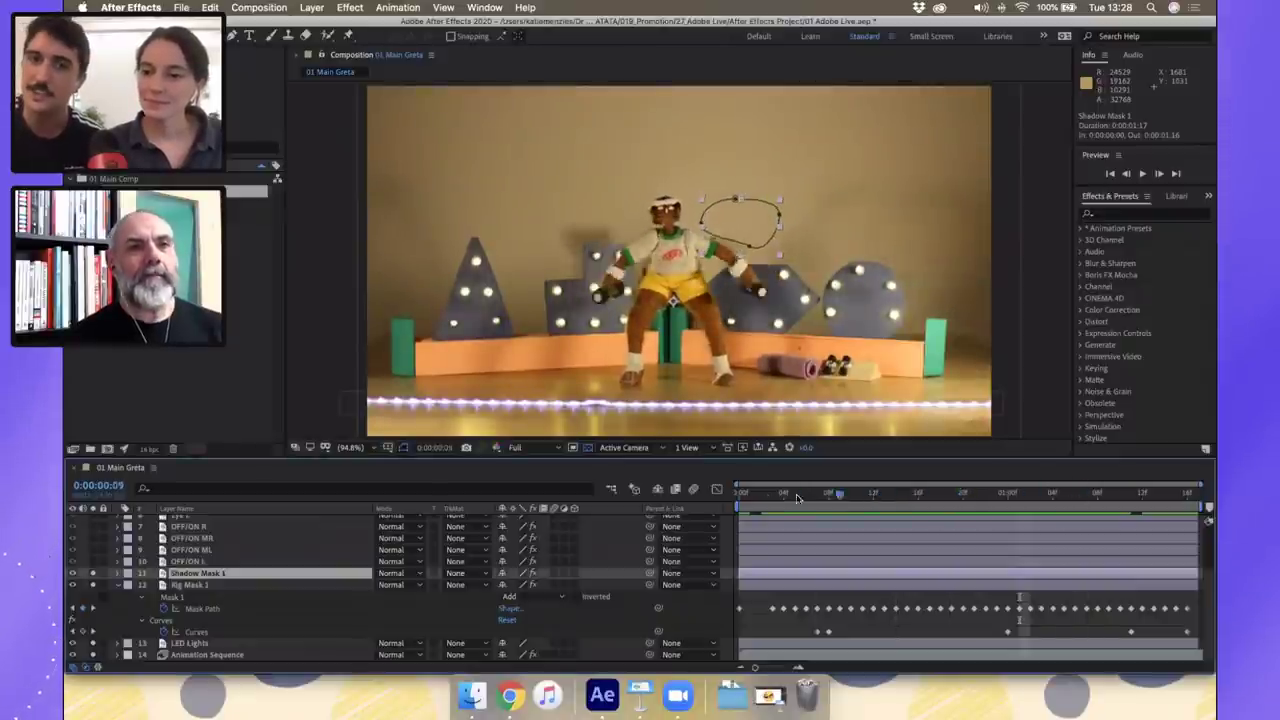
pyautogui.press('space')
pyautogui.click(735, 530)
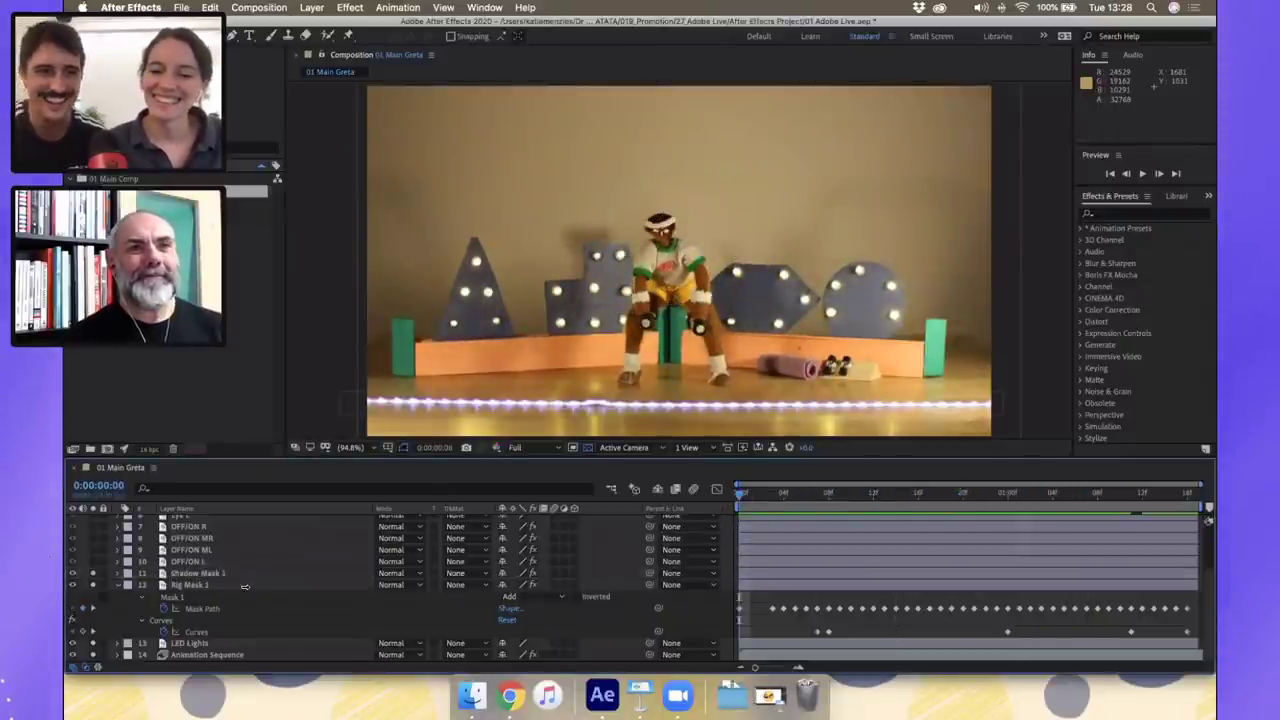
pyautogui.click(117, 586)
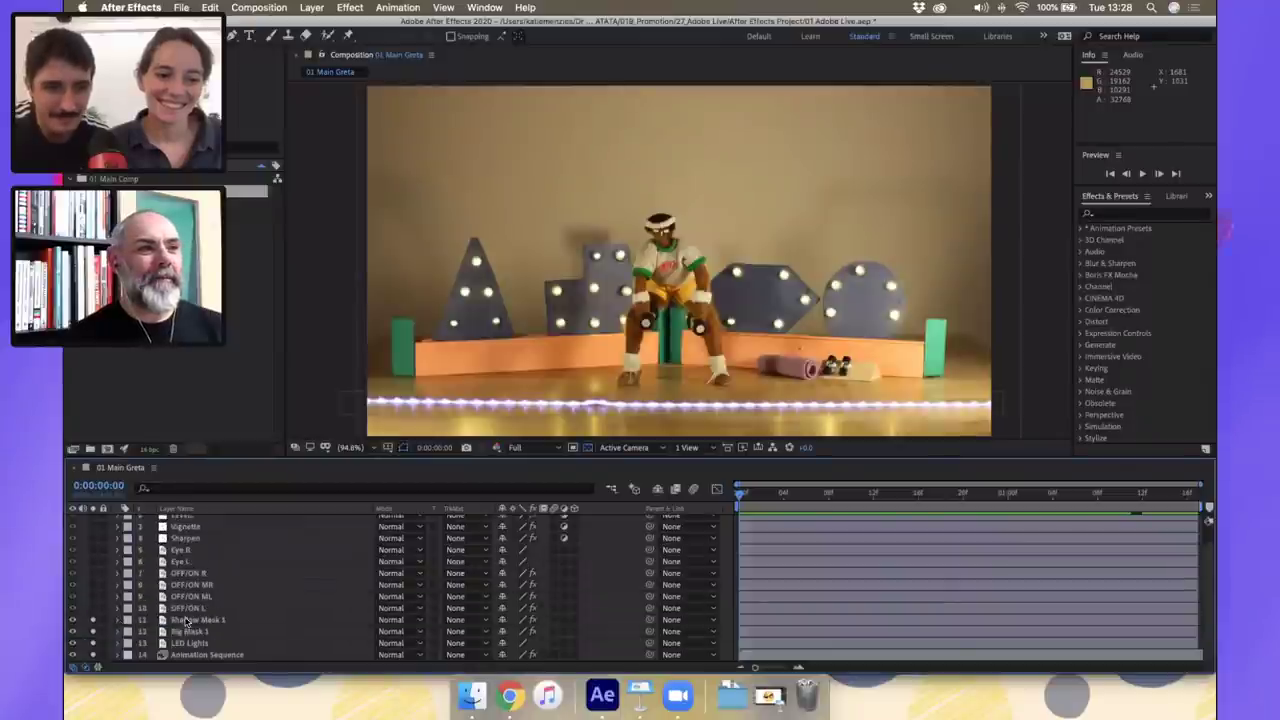
# Solo the OFF/ON L layer too, comparing the triangle sign with and without it, and preview the animation
pyautogui.click(193, 609)
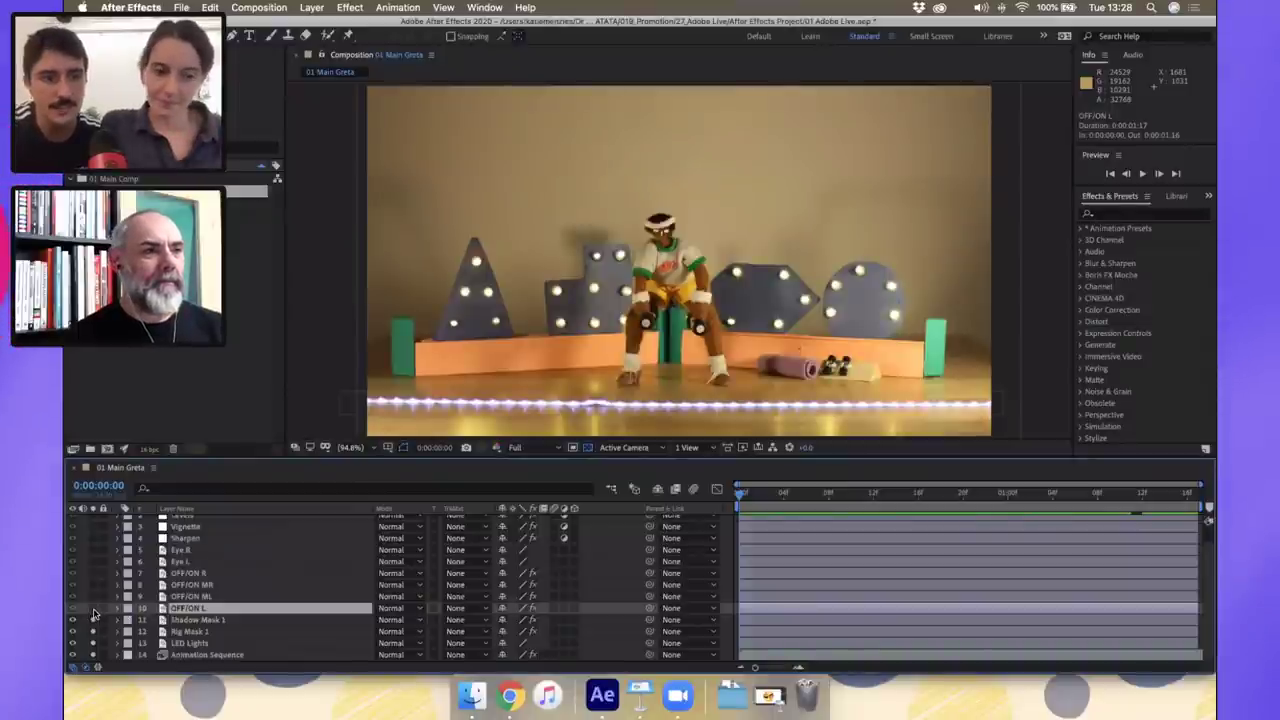
pyautogui.click(93, 610)
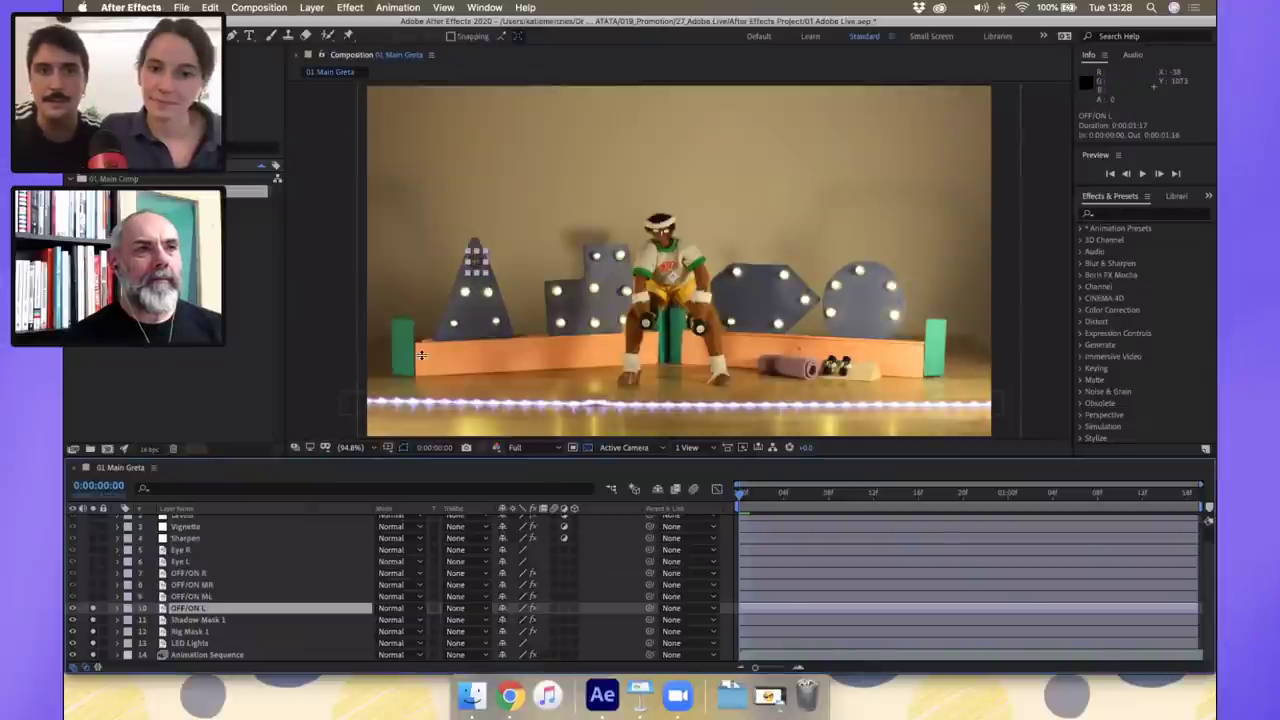
pyautogui.click(93, 610)
pyautogui.click(93, 610)
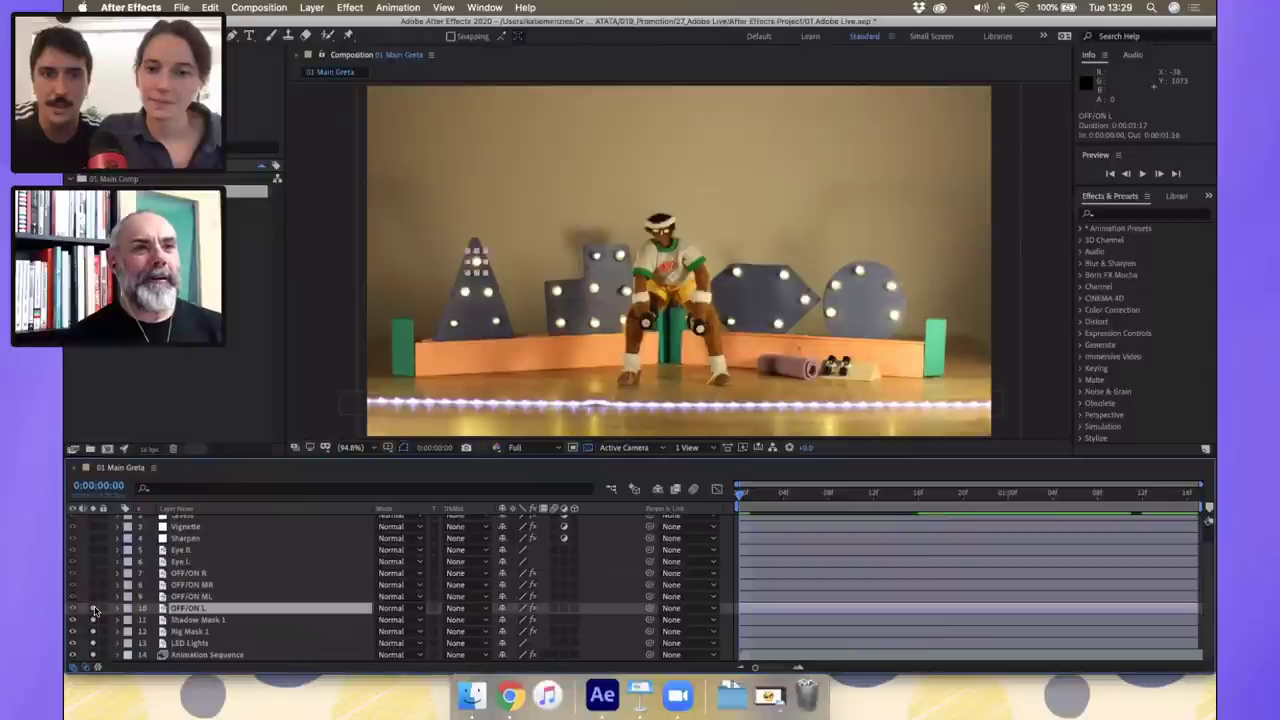
pyautogui.click(93, 610)
pyautogui.click(93, 610)
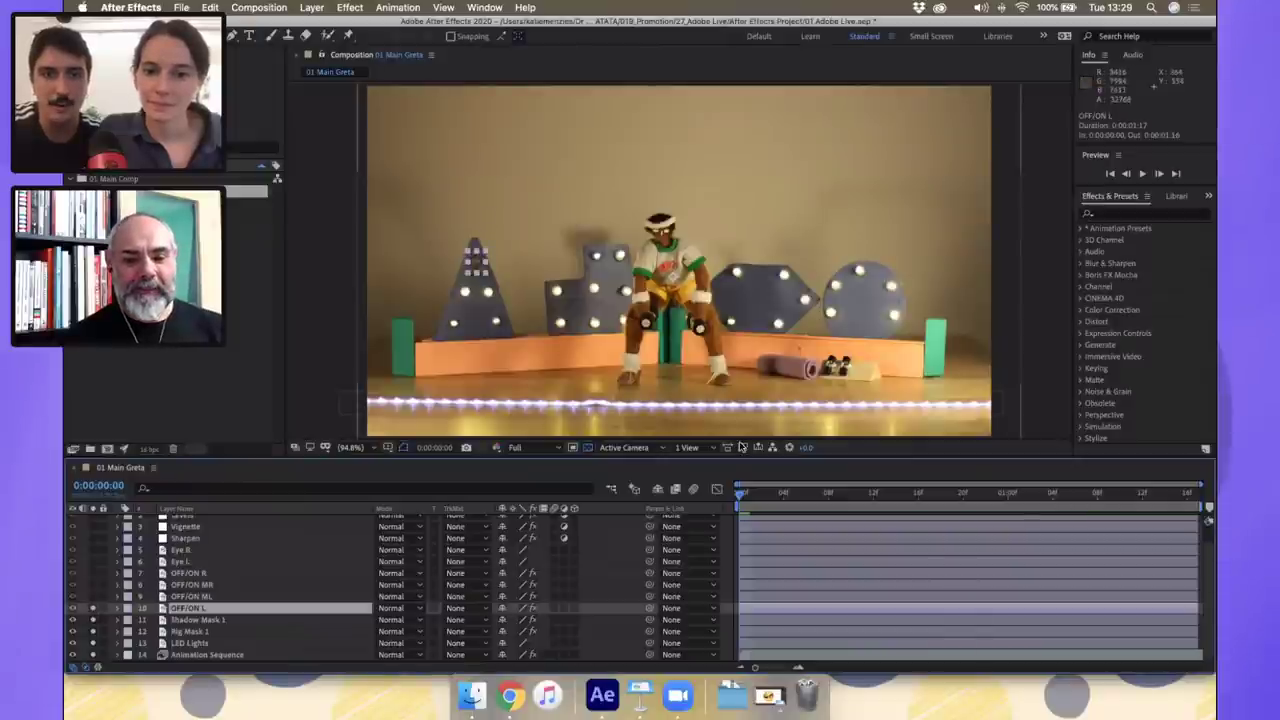
pyautogui.moveTo(748, 493); pyautogui.dragTo(886, 500)
pyautogui.press('space')
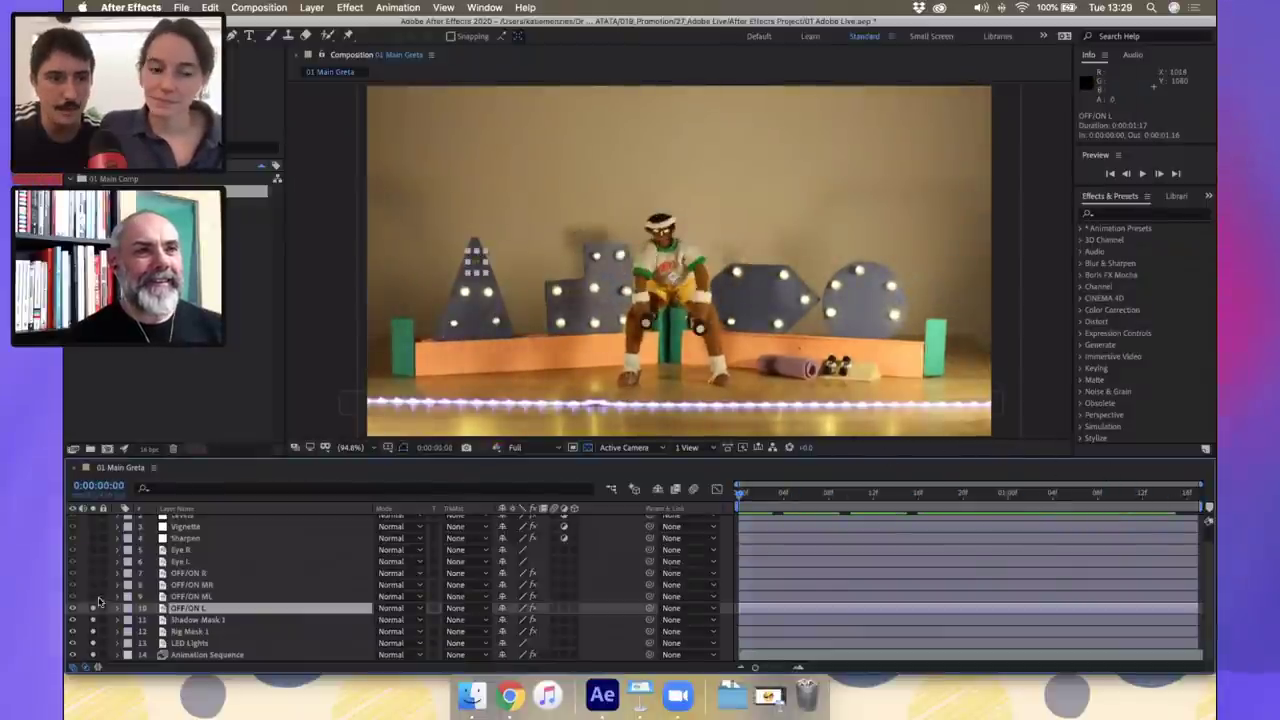
# Solo the OFF/ON R, OFF/ON MR and OFF/ON ML layers too and scrub the timeline to review the sign lights
pyautogui.moveTo(91, 575); pyautogui.dragTo(92, 597)
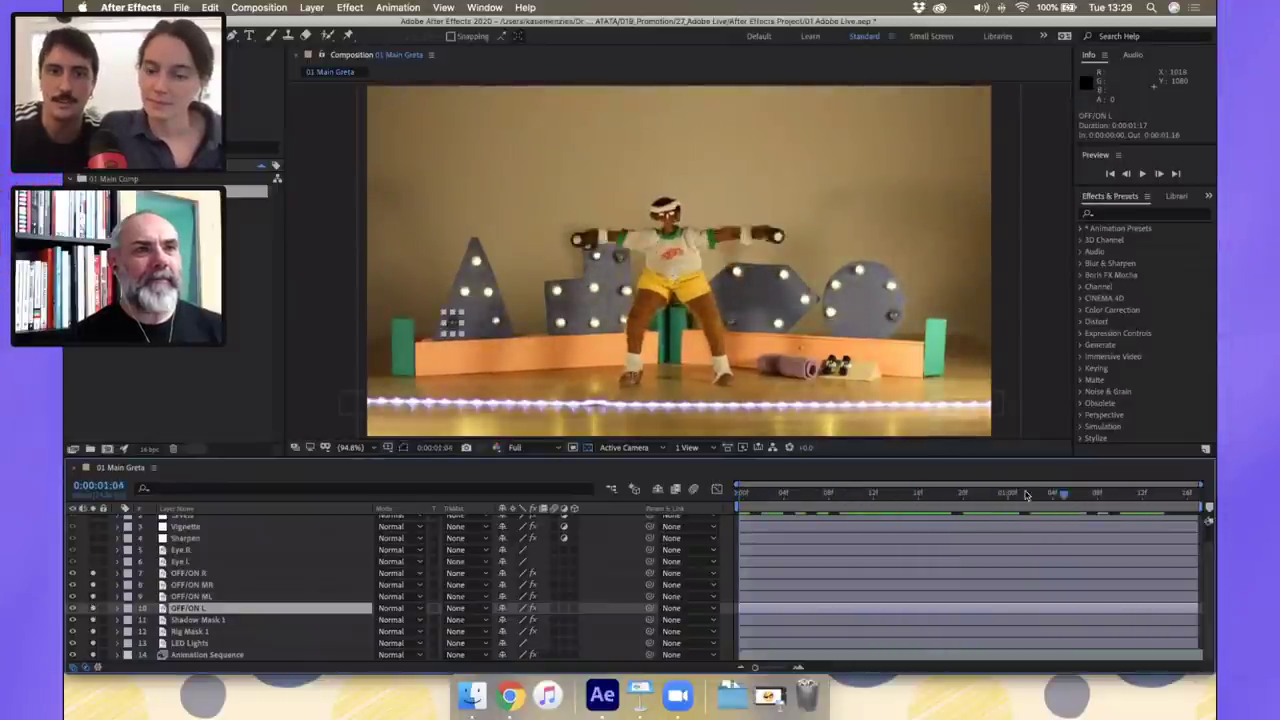
pyautogui.click(838, 518)
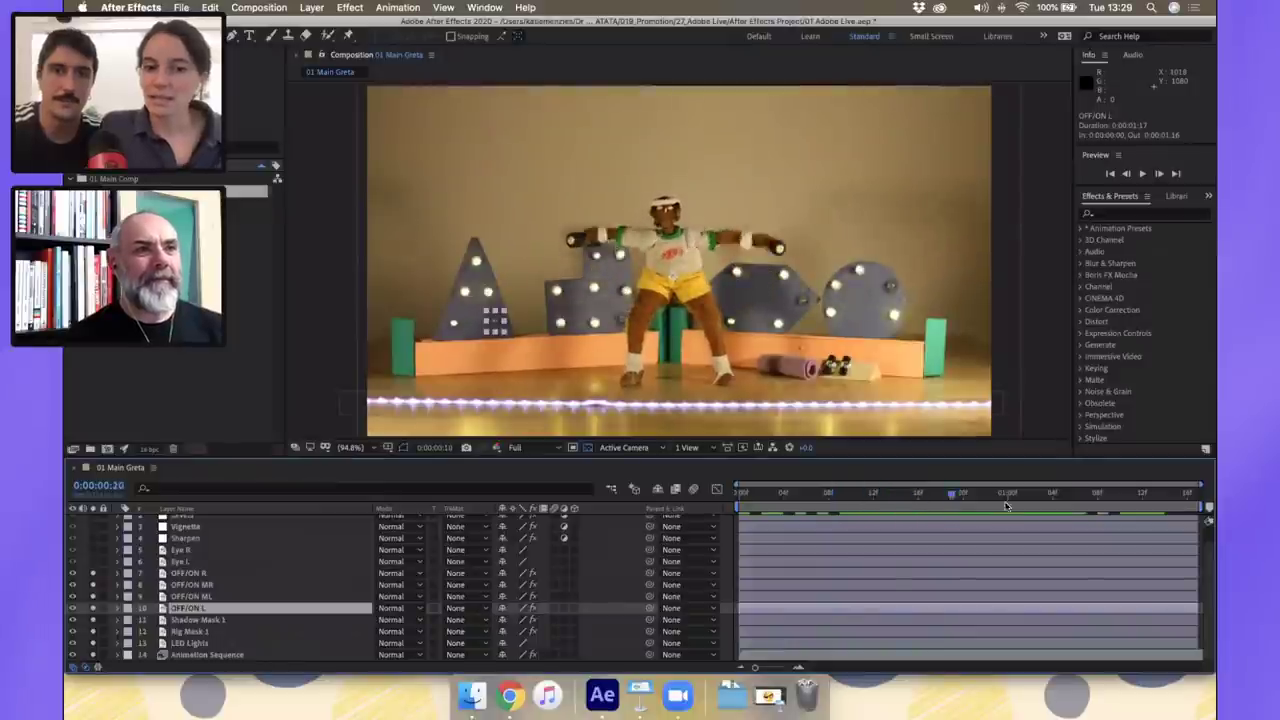
pyautogui.click(927, 494)
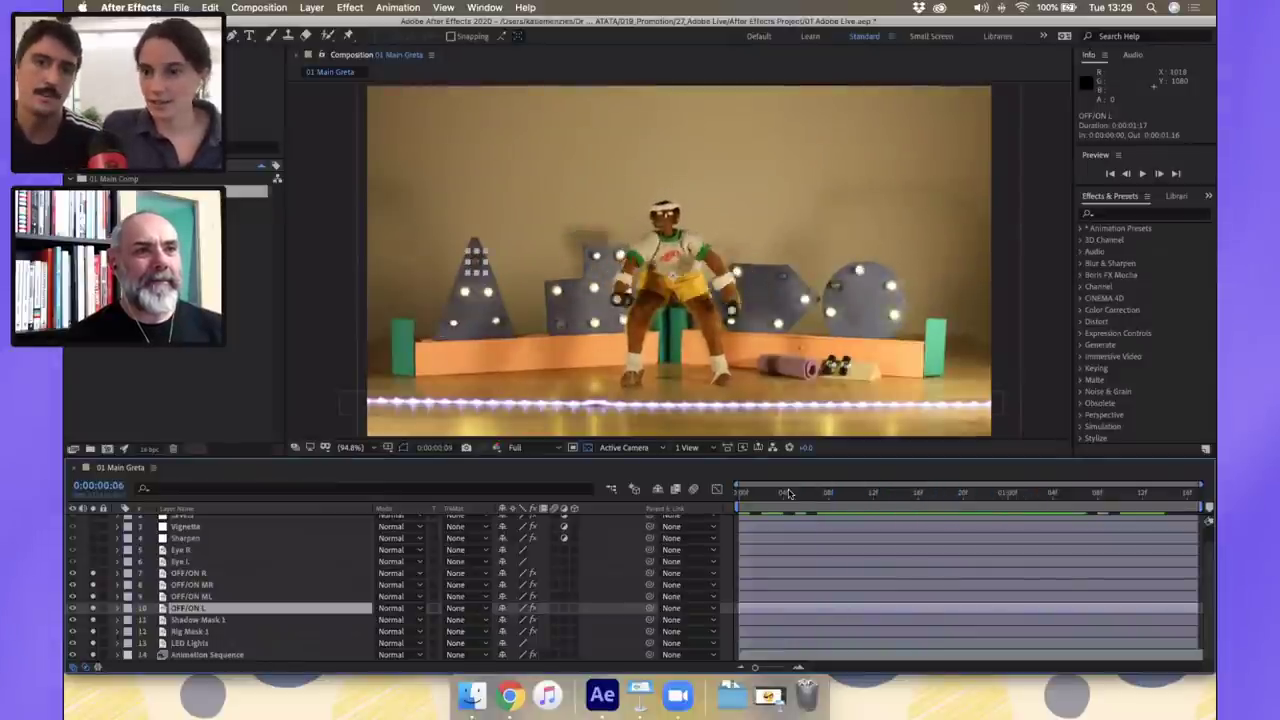
pyautogui.moveTo(947, 494); pyautogui.dragTo(828, 500)
pyautogui.scroll(2, 267, 576)
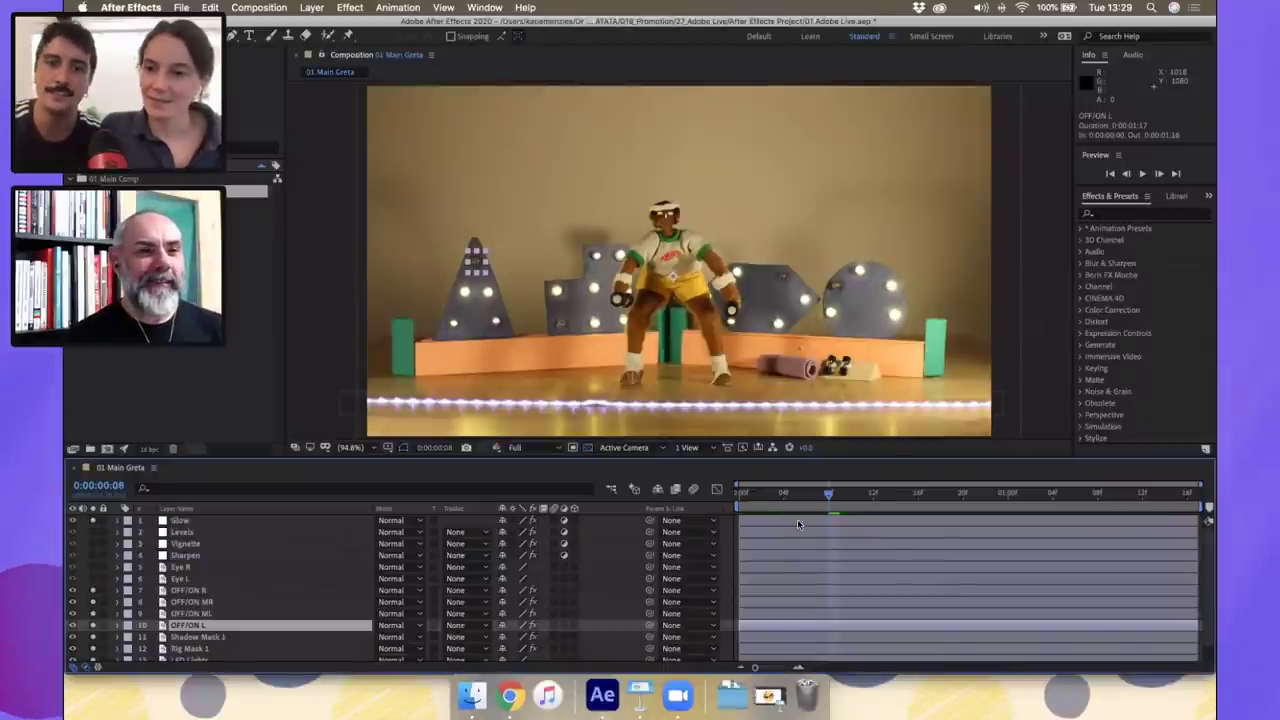
# Preview the animated sign bulbs, then select the Glow layer and examine its masks around the bulbs at 0:00:00:08
pyautogui.moveTo(783, 496); pyautogui.dragTo(1015, 490)
pyautogui.press('space')
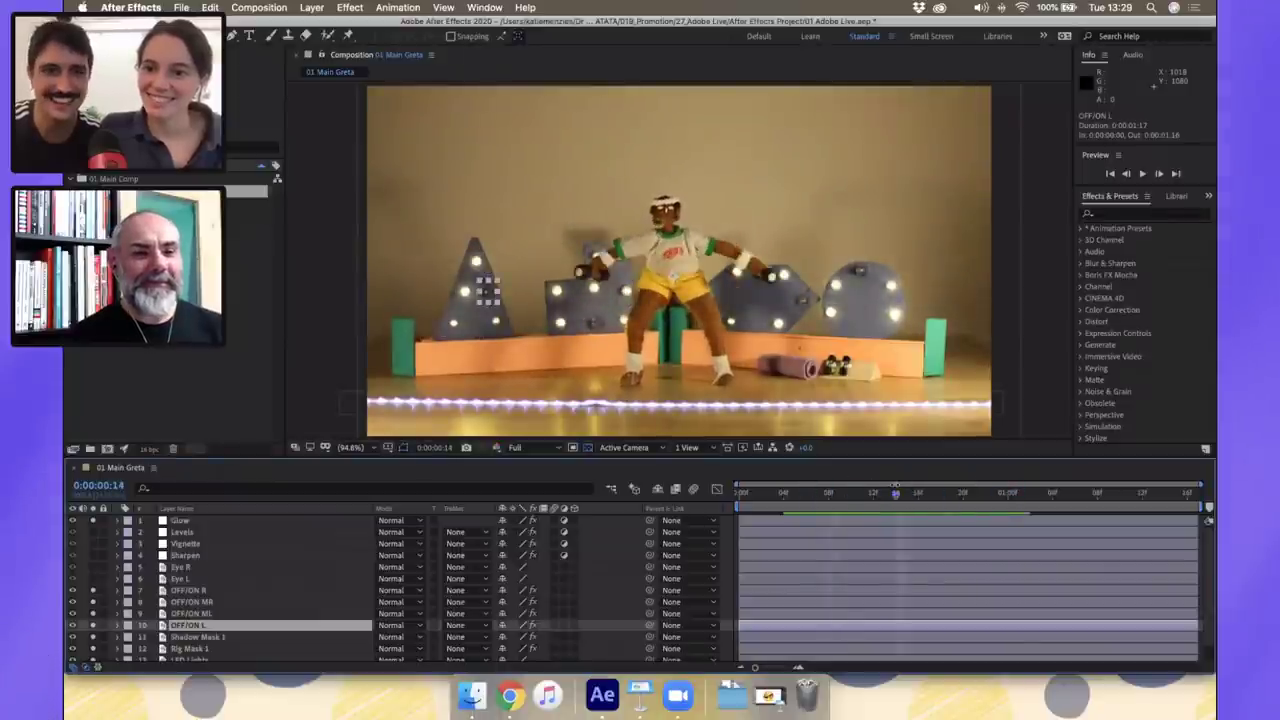
pyautogui.click(186, 522)
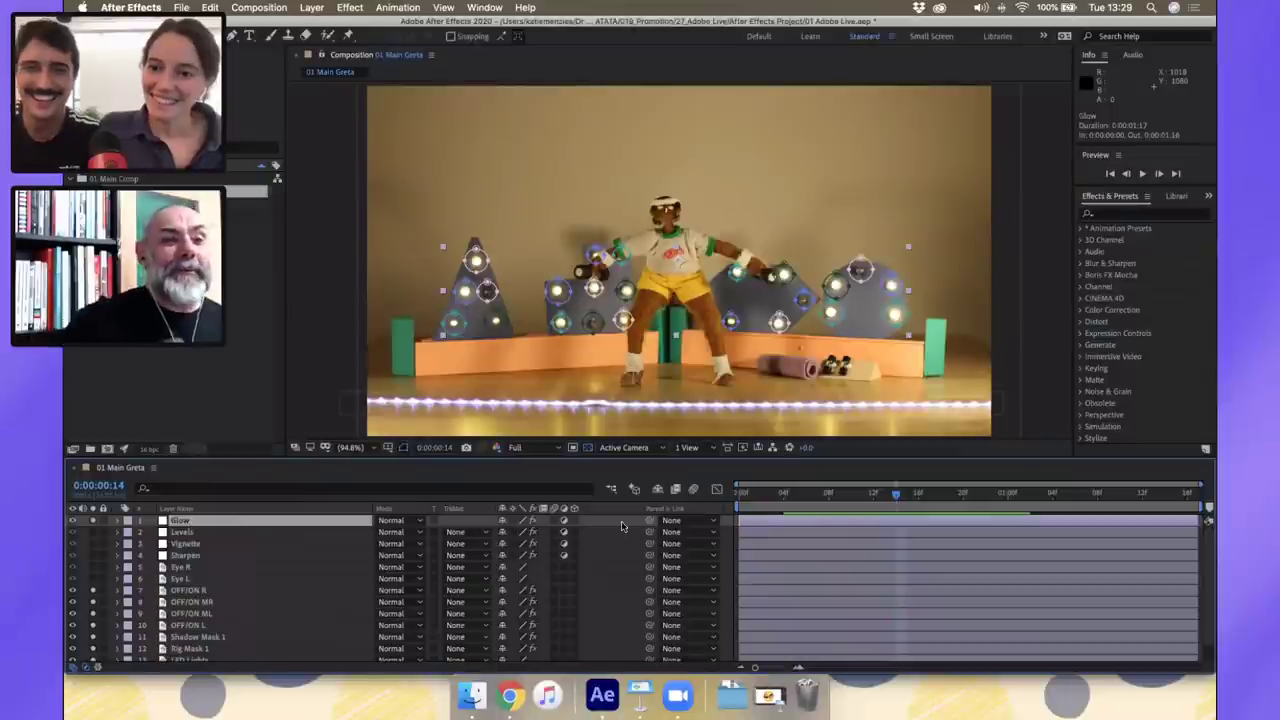
pyautogui.click(829, 498)
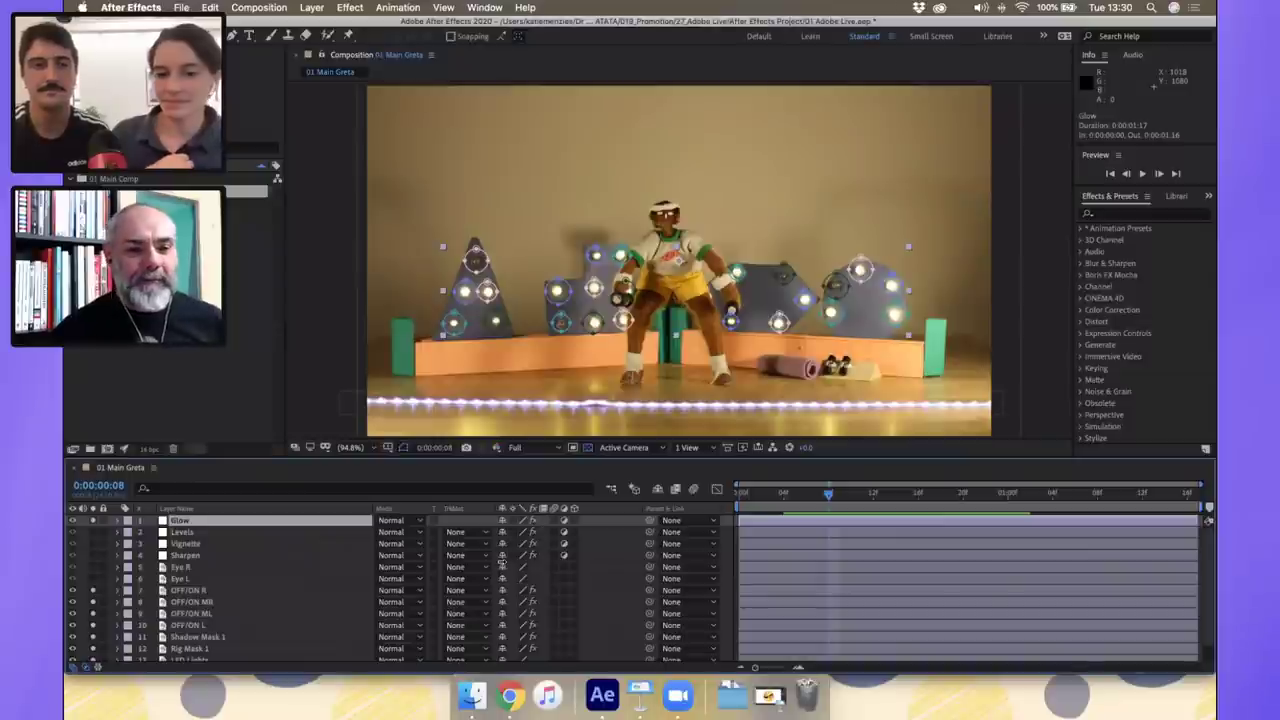
# Solo the Eye R and Eye L layers and enlarge the composition view to 400% on the puppet's face
pyautogui.click(179, 579)
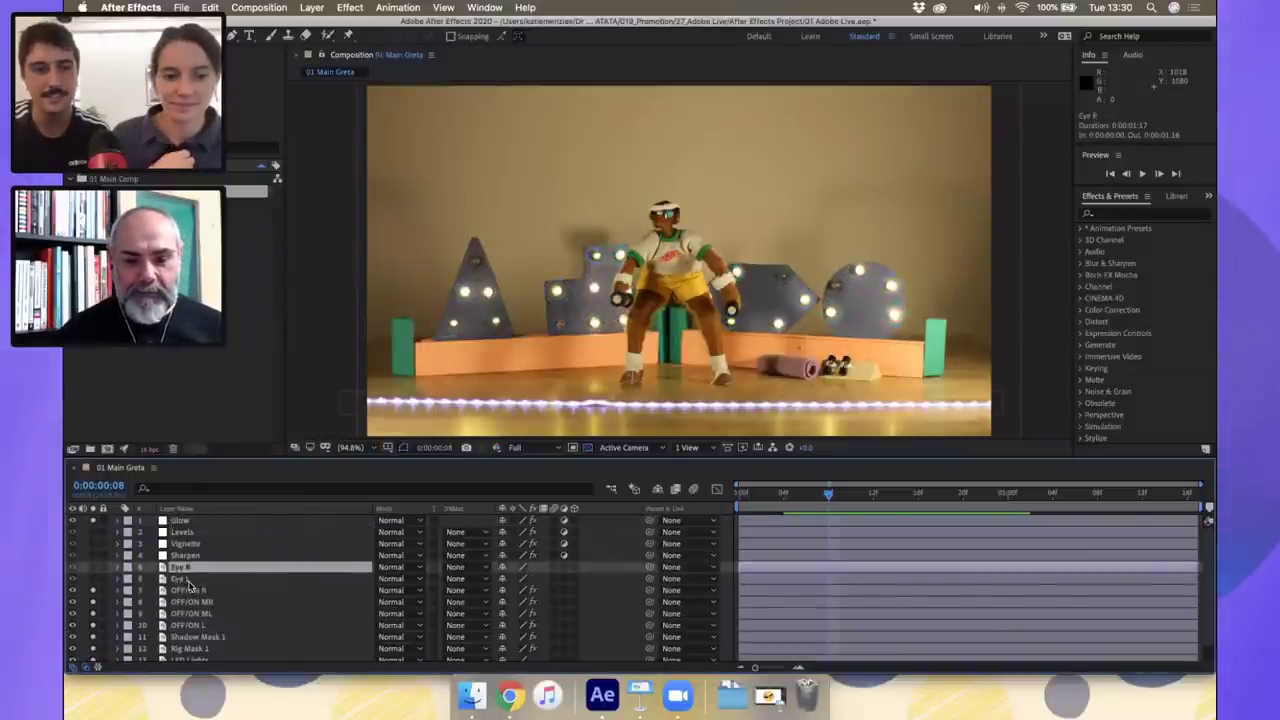
pyautogui.click(94, 578)
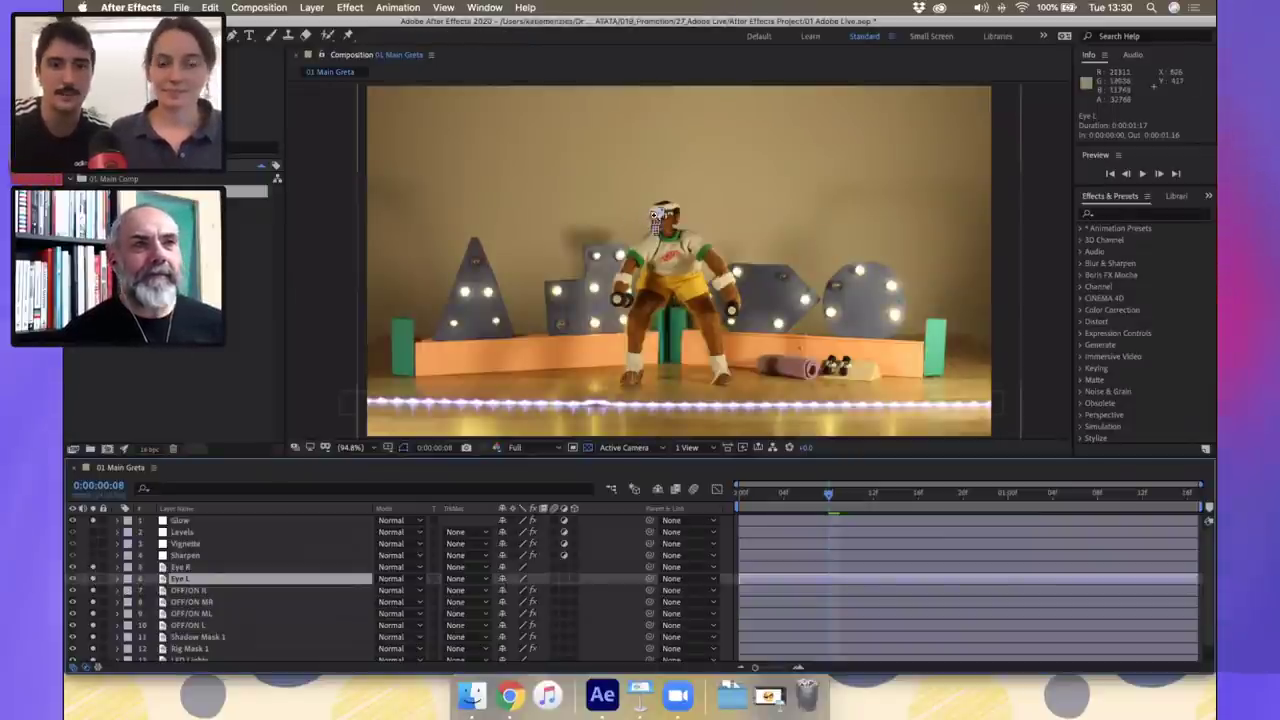
pyautogui.click(662, 213)
pyautogui.click(672, 265)
pyautogui.click(675, 305)
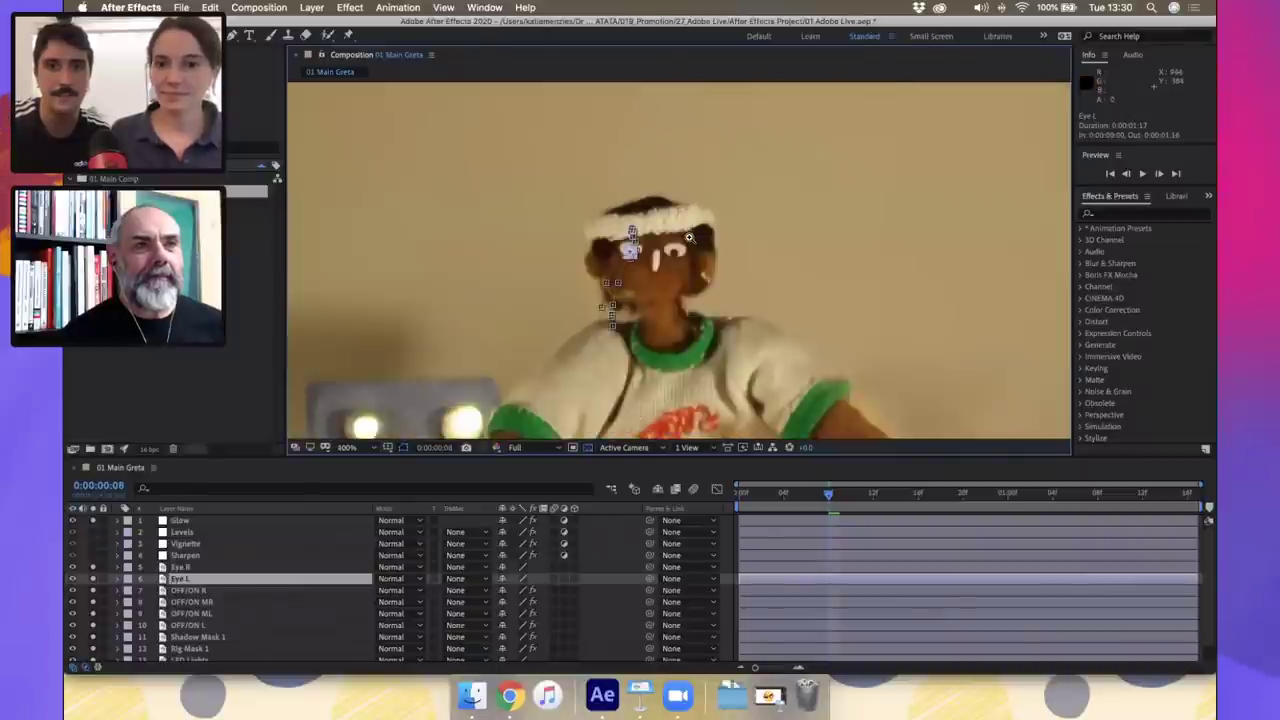
pyautogui.press('v')
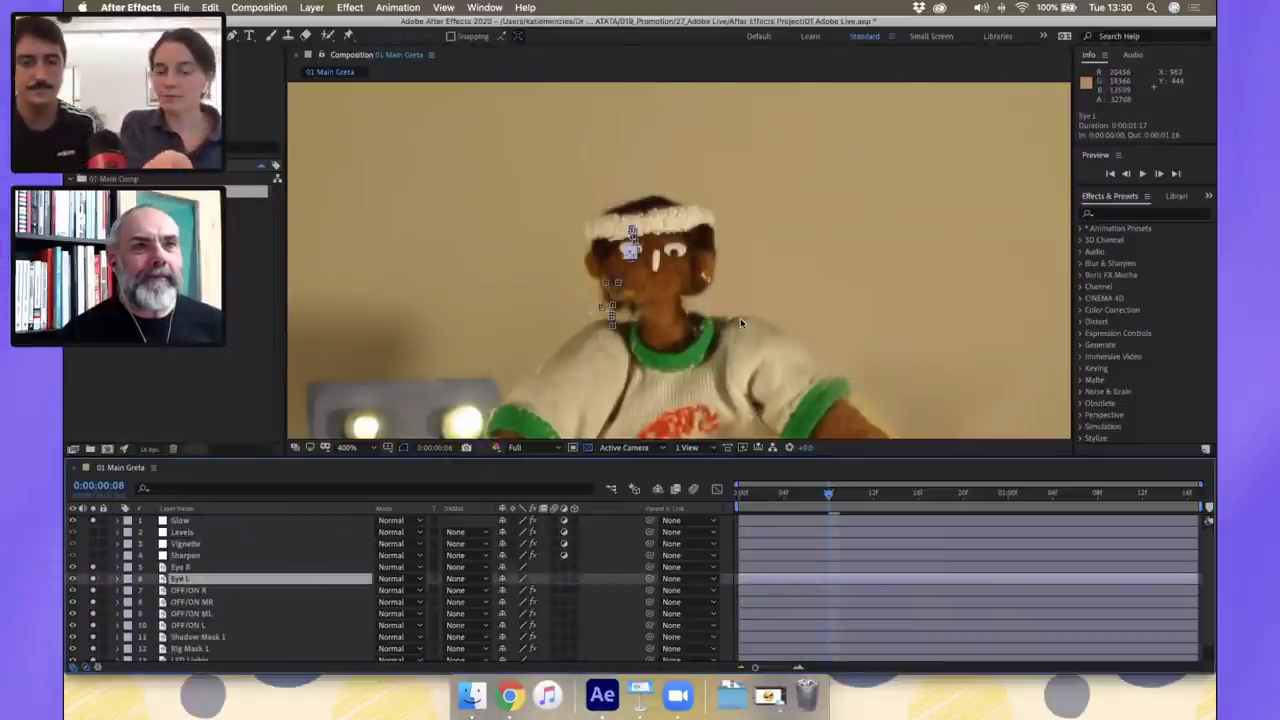
# Examine the puppet's face with the Eye L layer deselected and reselected, scrubbing through the timeline to 0:00:00:17
pyautogui.scroll(-5, 726, 323)
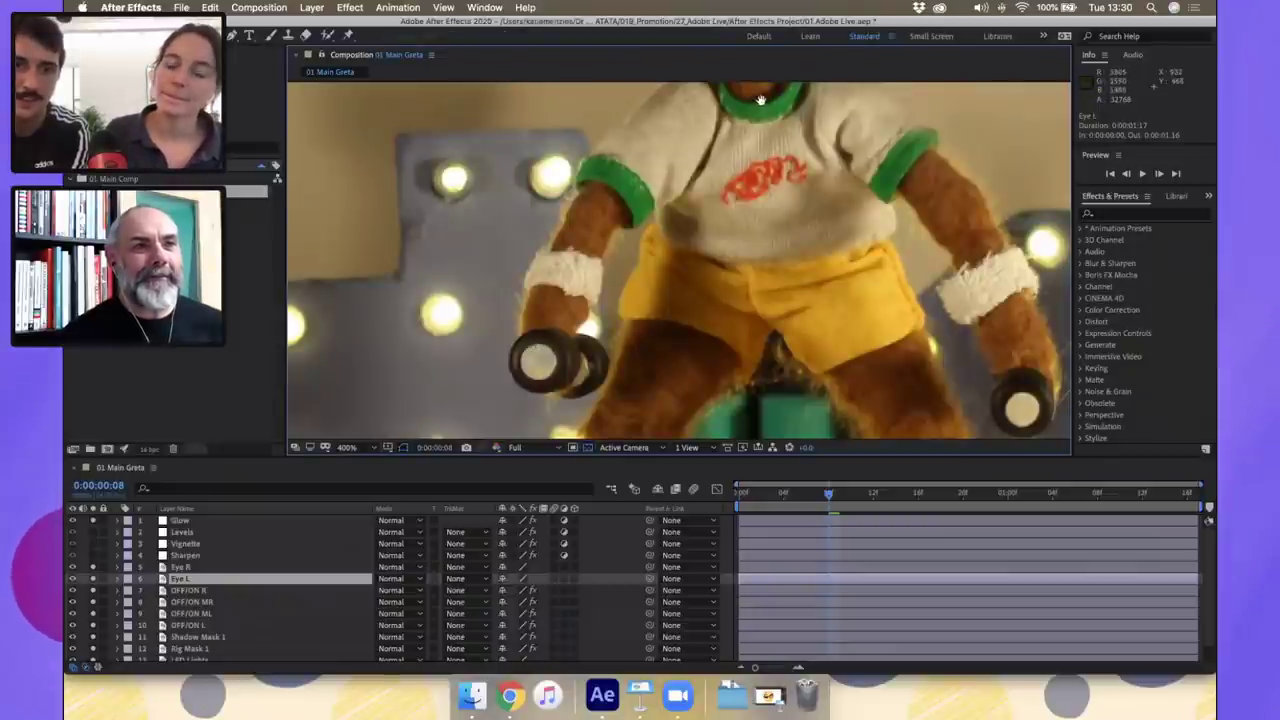
pyautogui.scroll(5, 690, 266)
pyautogui.scroll(2, 690, 266)
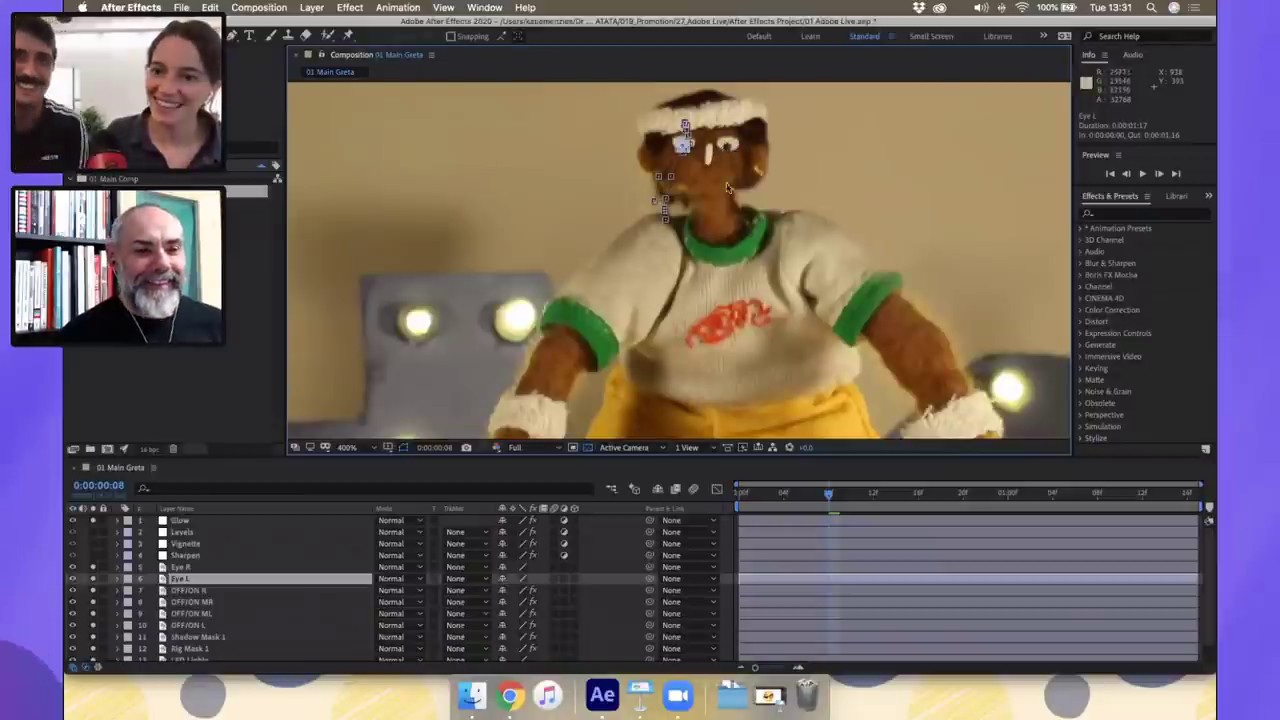
pyautogui.click(727, 537)
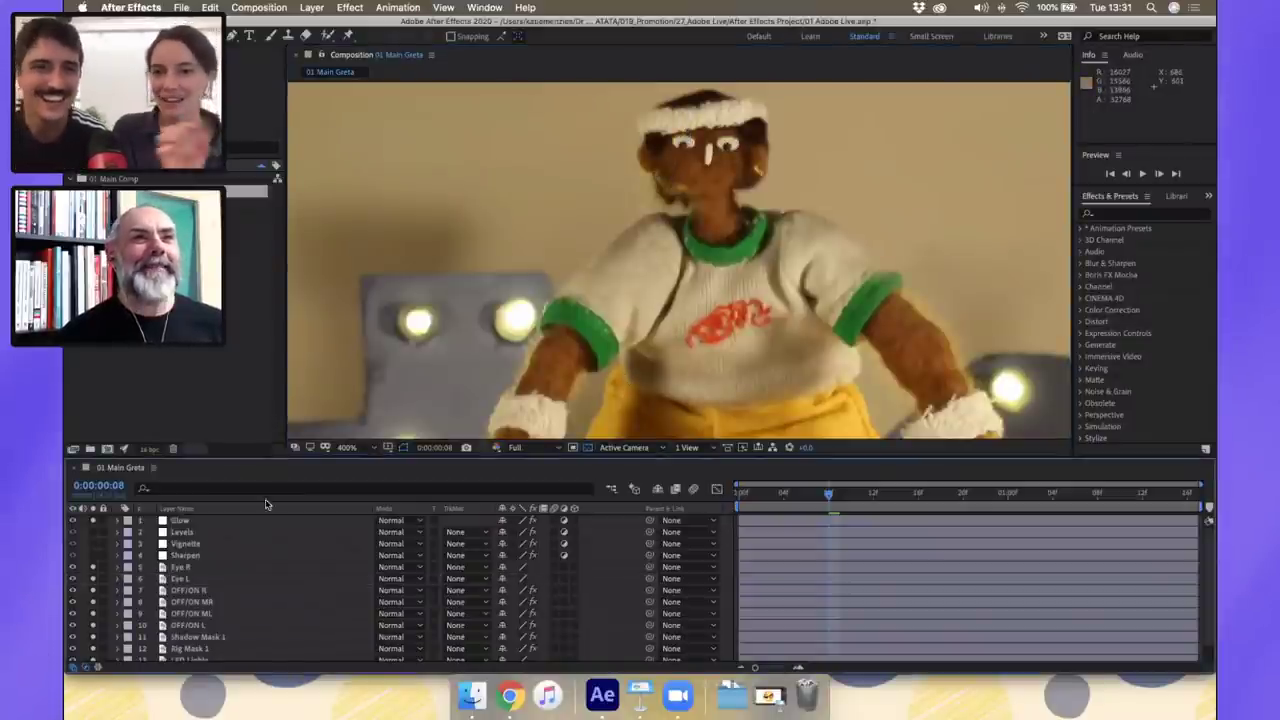
pyautogui.click(180, 580)
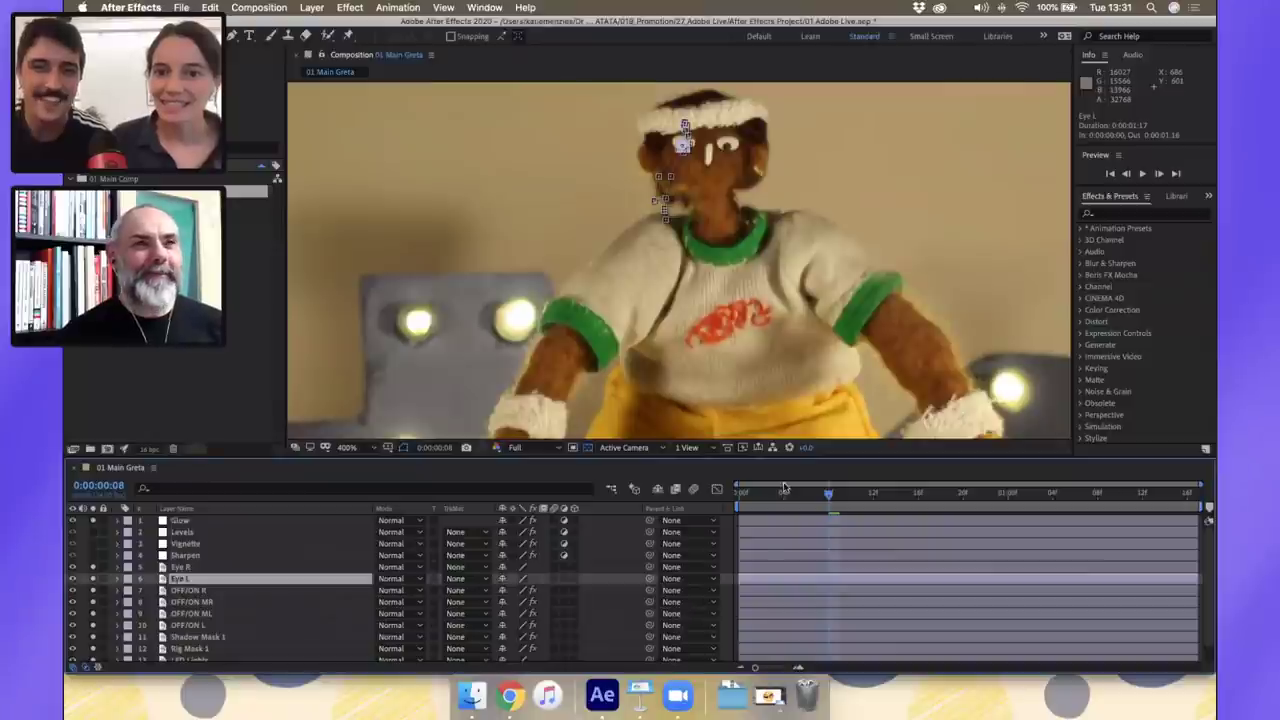
pyautogui.moveTo(771, 492); pyautogui.dragTo(929, 496)
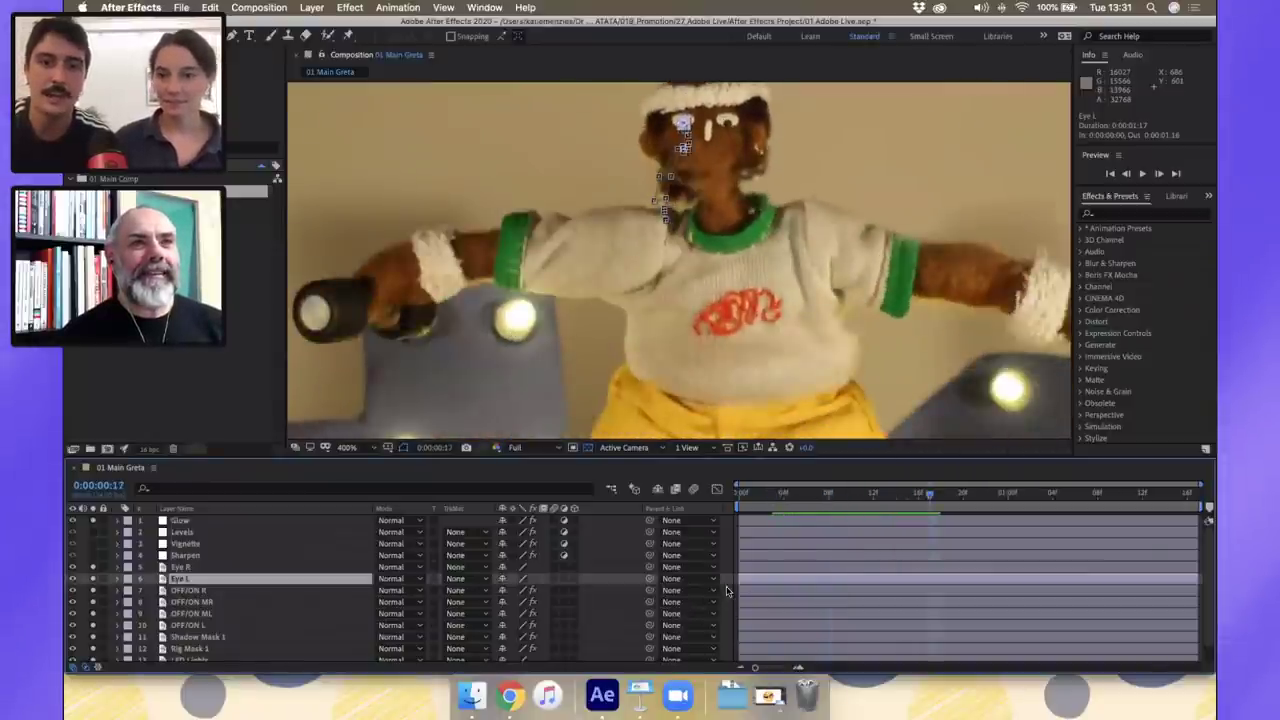
# Reveal the Anchor Point of Eye R and Eye L and shift both pupils sideways with an X value of 2315.0
pyautogui.keyDown('shift'); pyautogui.click(193, 567); pyautogui.keyUp('shift')
pyautogui.press('a')
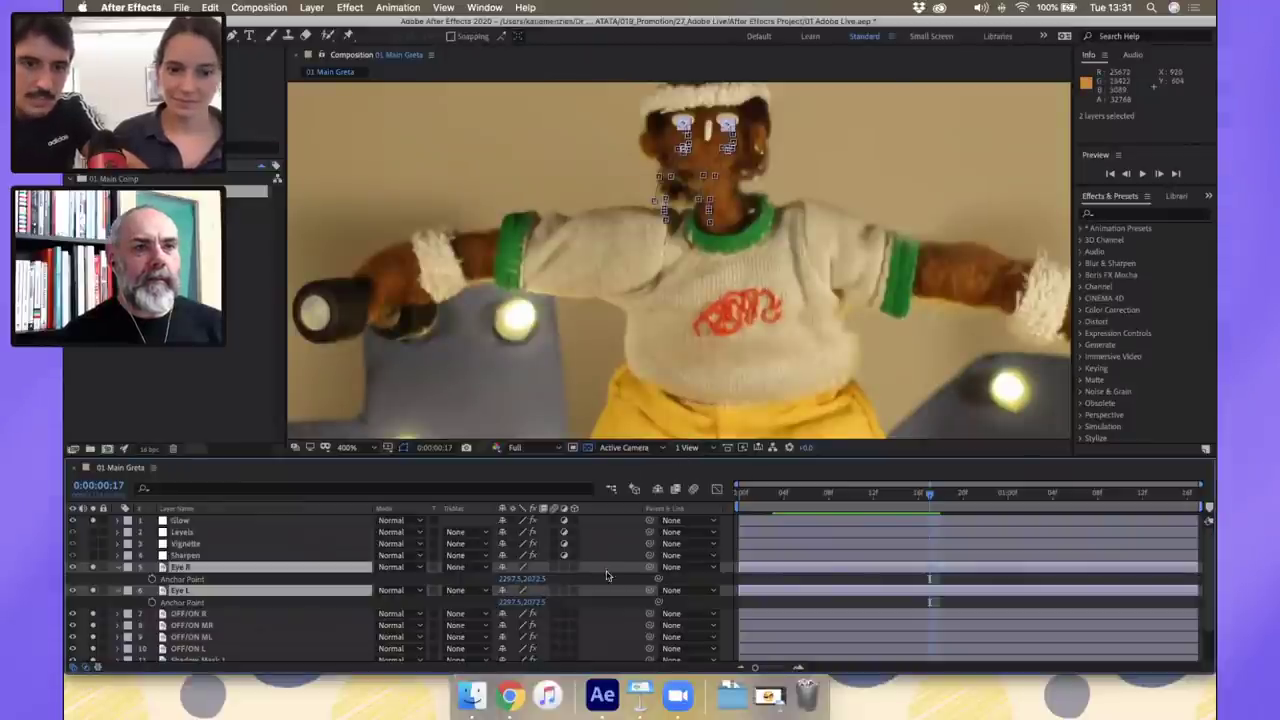
pyautogui.click(760, 579)
pyautogui.click(801, 567)
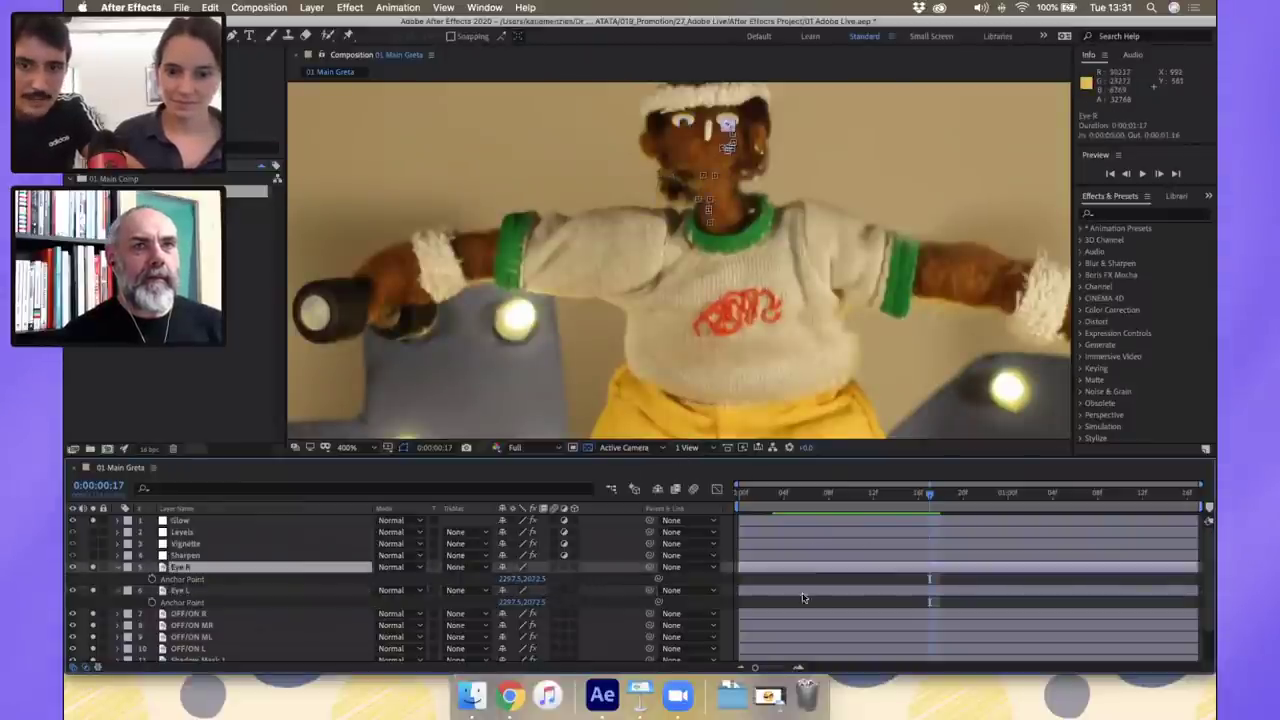
pyautogui.keyDown('shift'); pyautogui.click(806, 590); pyautogui.keyUp('shift')
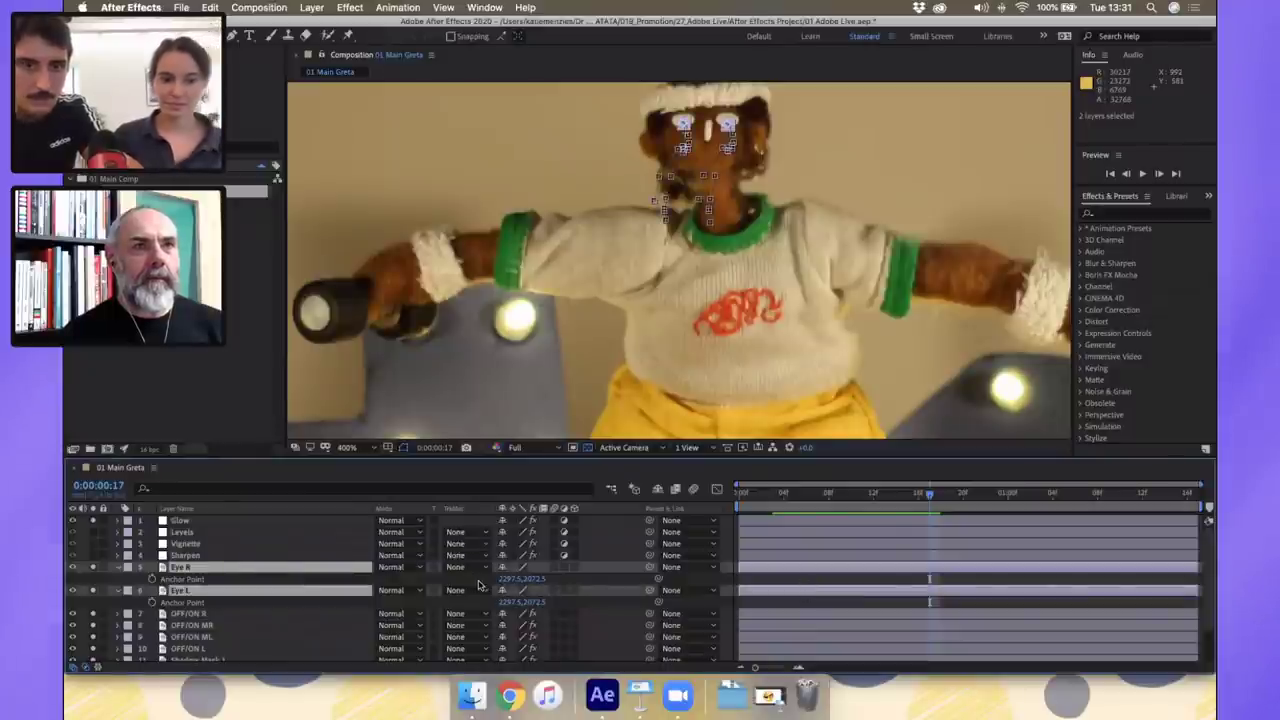
pyautogui.moveTo(515, 579); pyautogui.dragTo(620, 577)
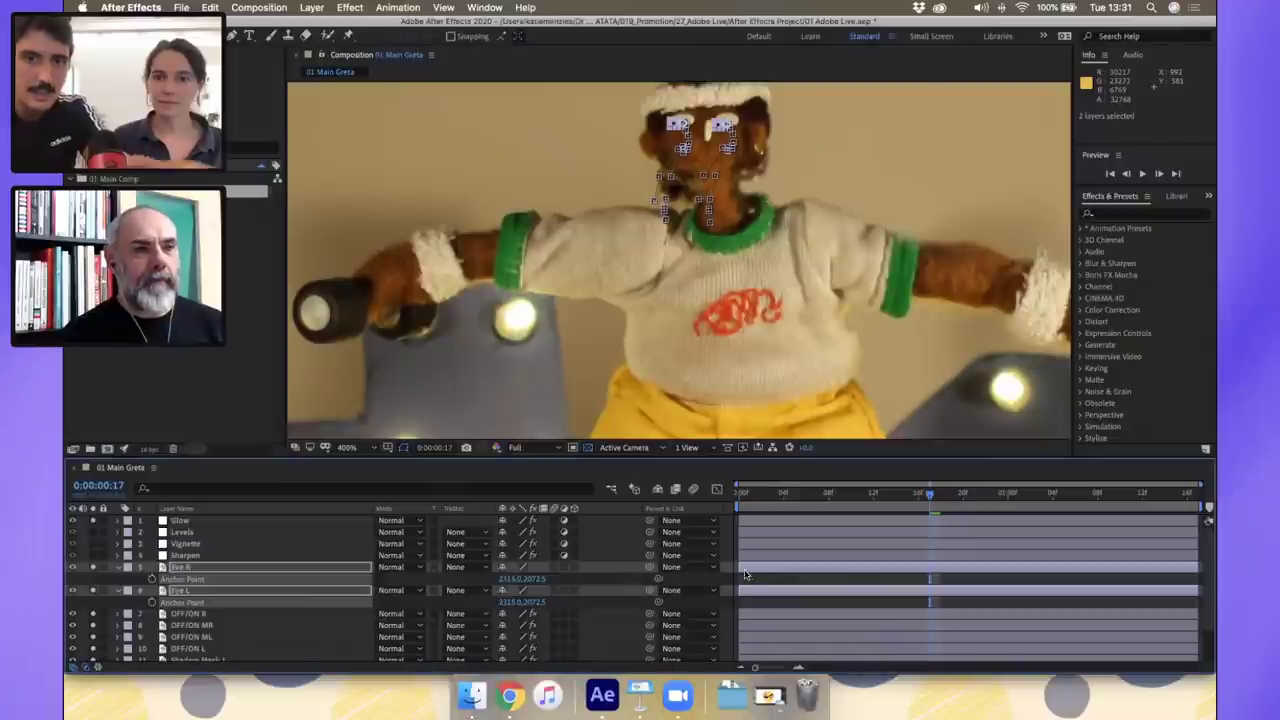
pyautogui.click(750, 583)
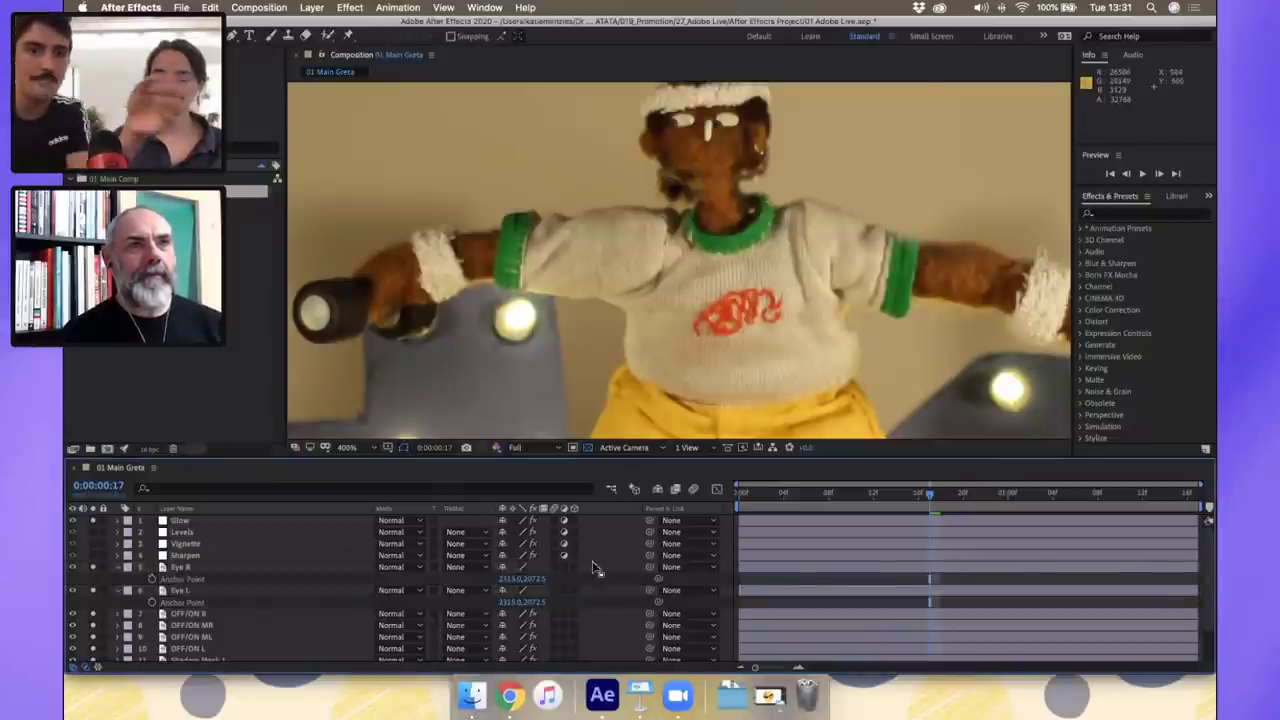
# Reposition both pupils together by setting the Anchor Point of Eye R and Eye L to 2314.2, 2077.1
pyautogui.click(201, 566)
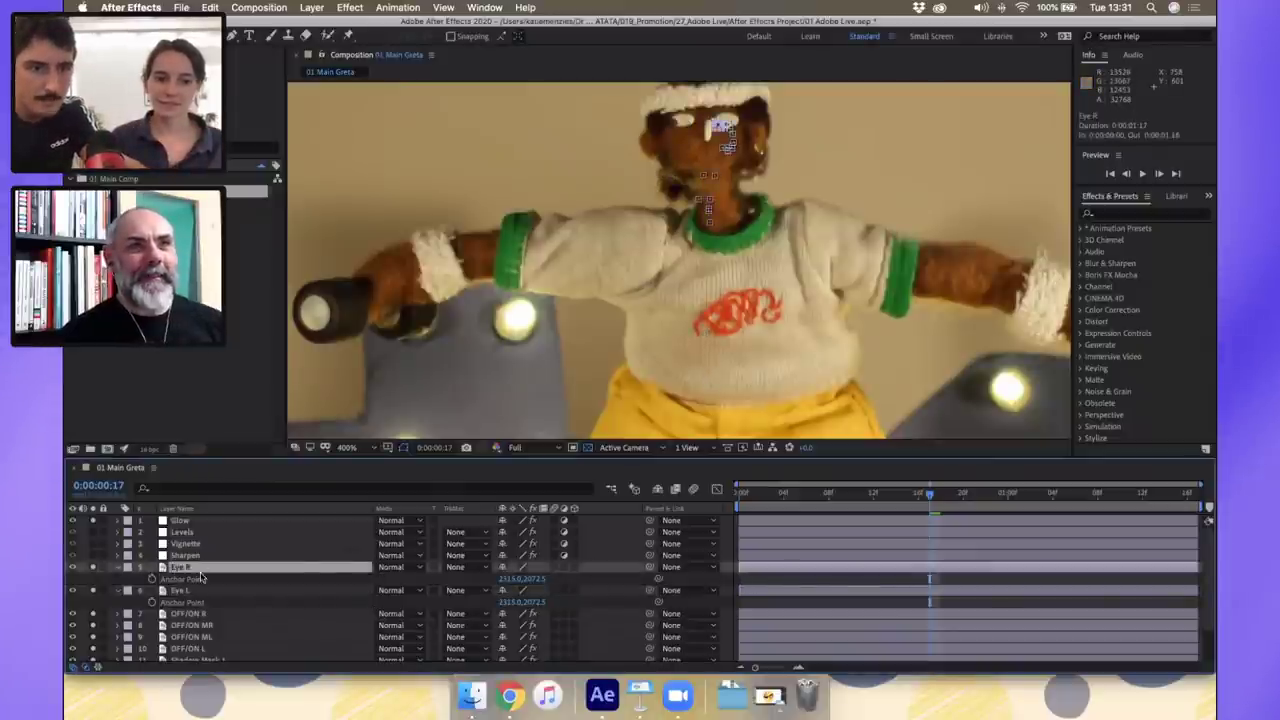
pyautogui.click(206, 592)
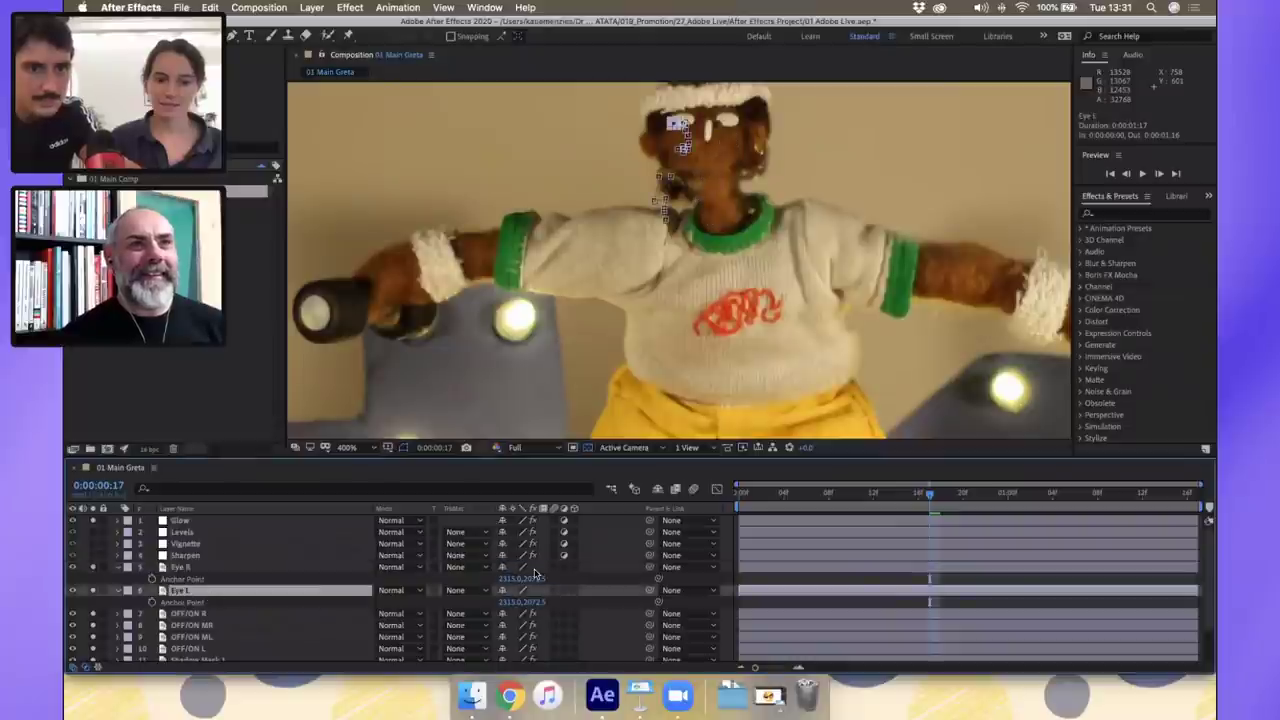
pyautogui.keyDown('shift'); pyautogui.click(195, 568); pyautogui.keyUp('shift')
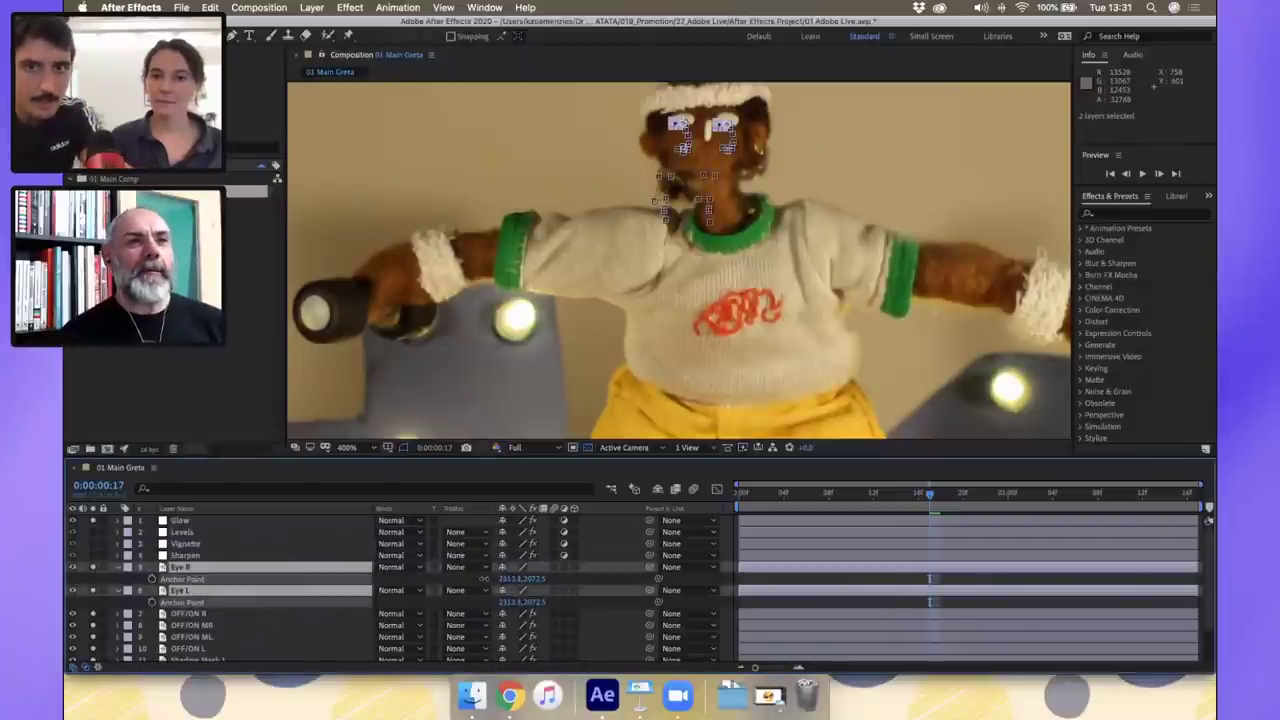
pyautogui.click(521, 578)
pyautogui.moveTo(535, 578); pyautogui.dragTo(576, 571)
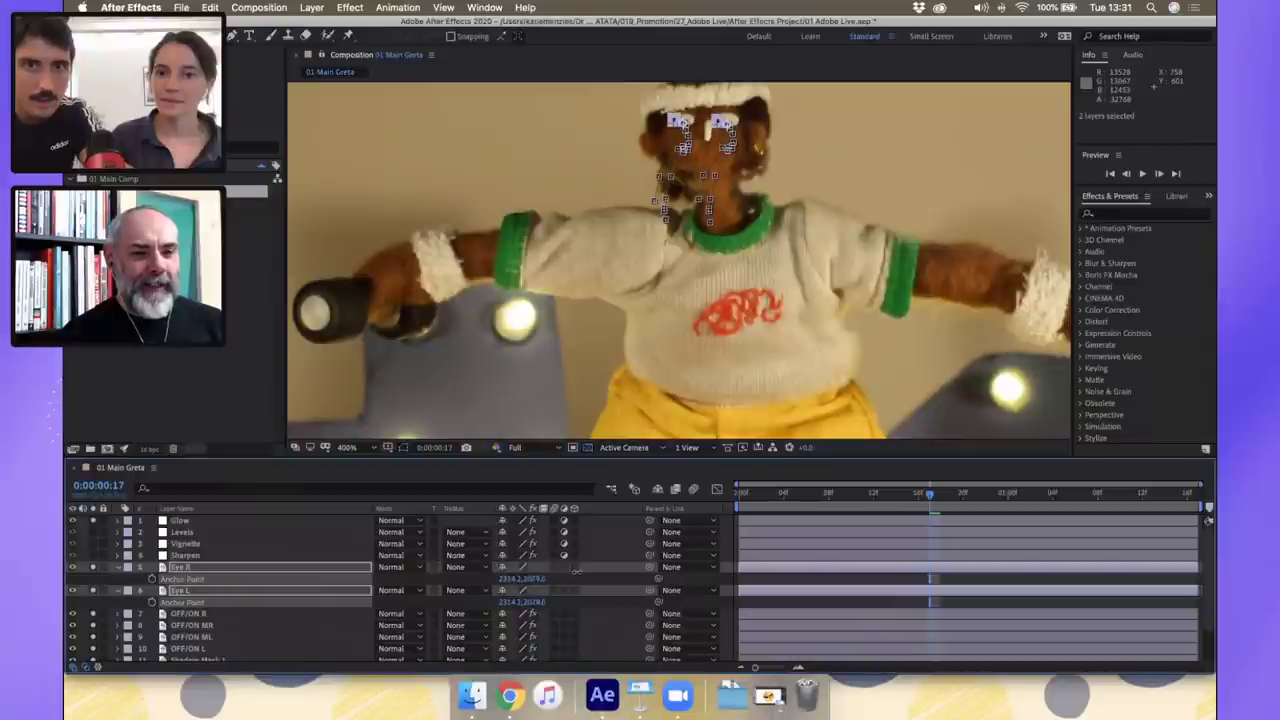
pyautogui.click(789, 572)
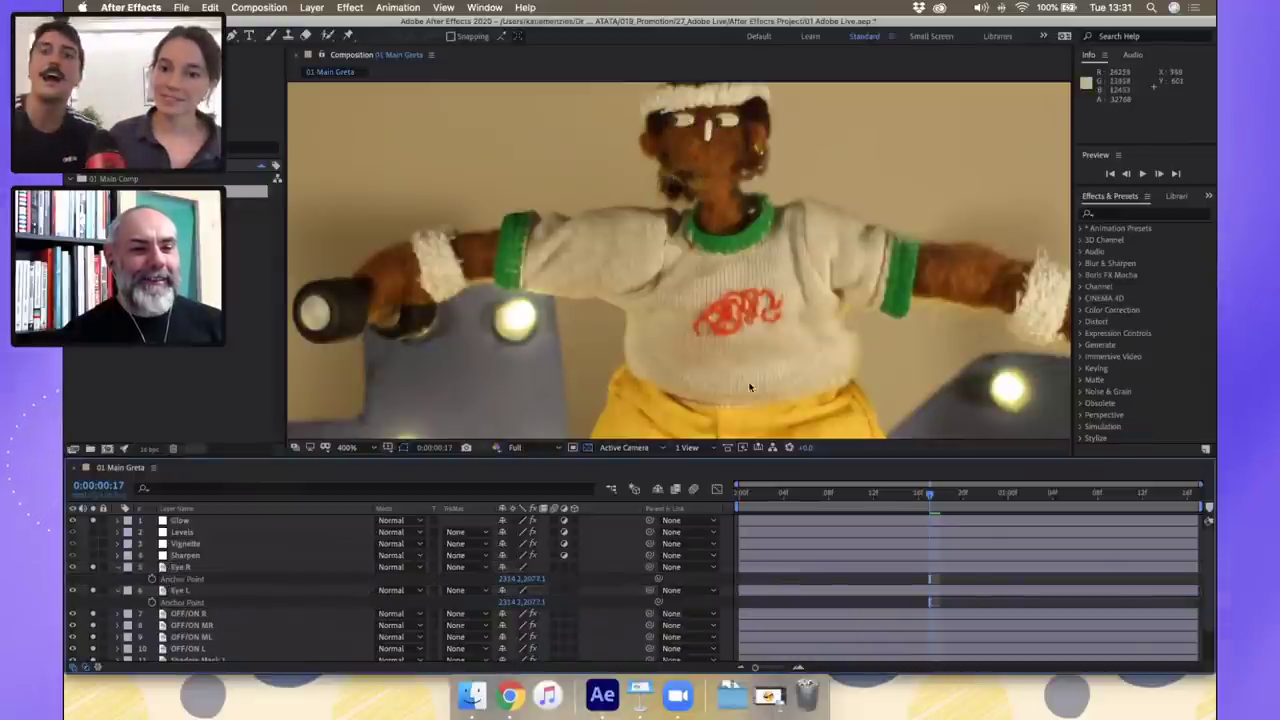
# Scrub and play back the animation at 400% and 200% magnification to check the shifted pupils on the moving puppet
pyautogui.moveTo(928, 491); pyautogui.dragTo(1018, 503)
pyautogui.press('space')
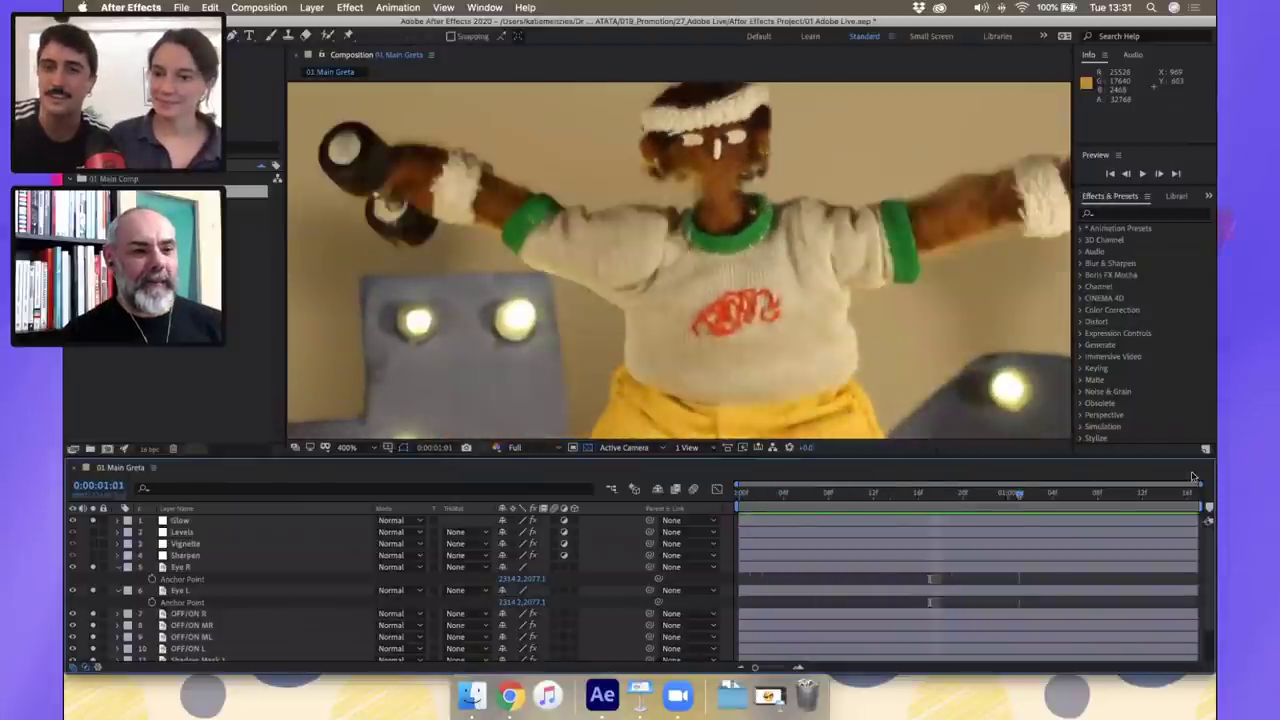
pyautogui.press('space')
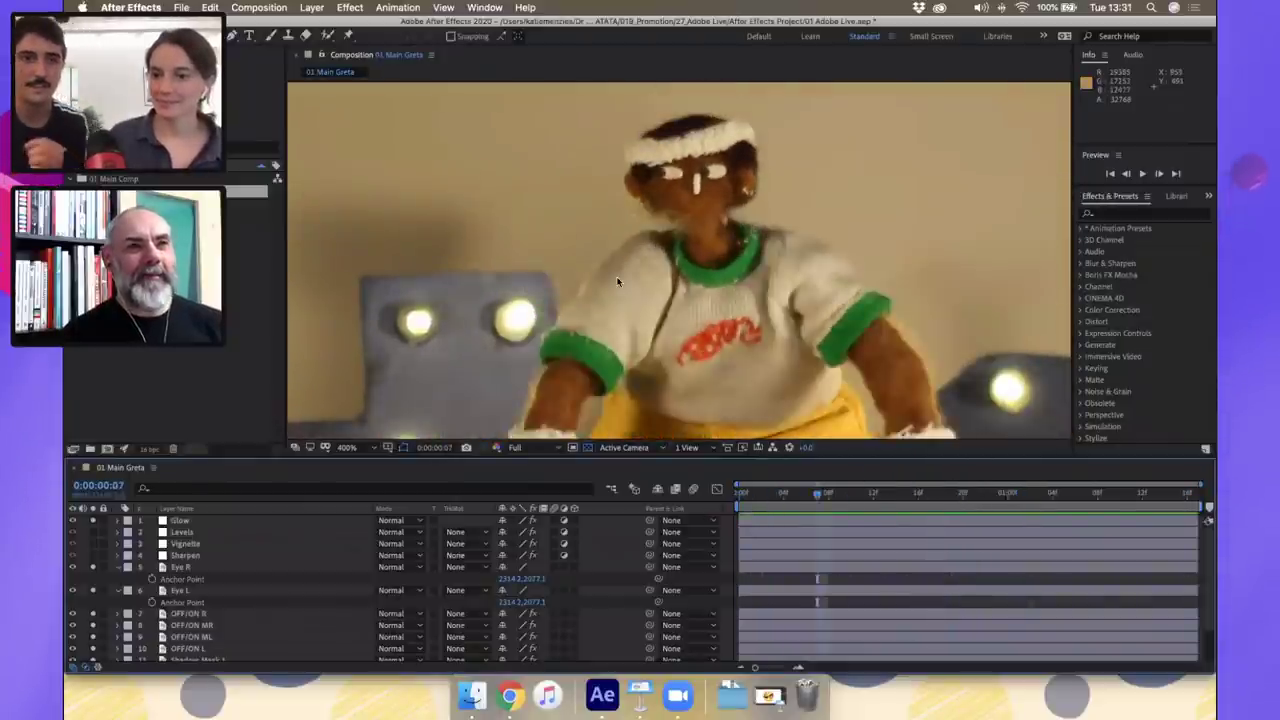
pyautogui.scroll(-2, 617, 281)
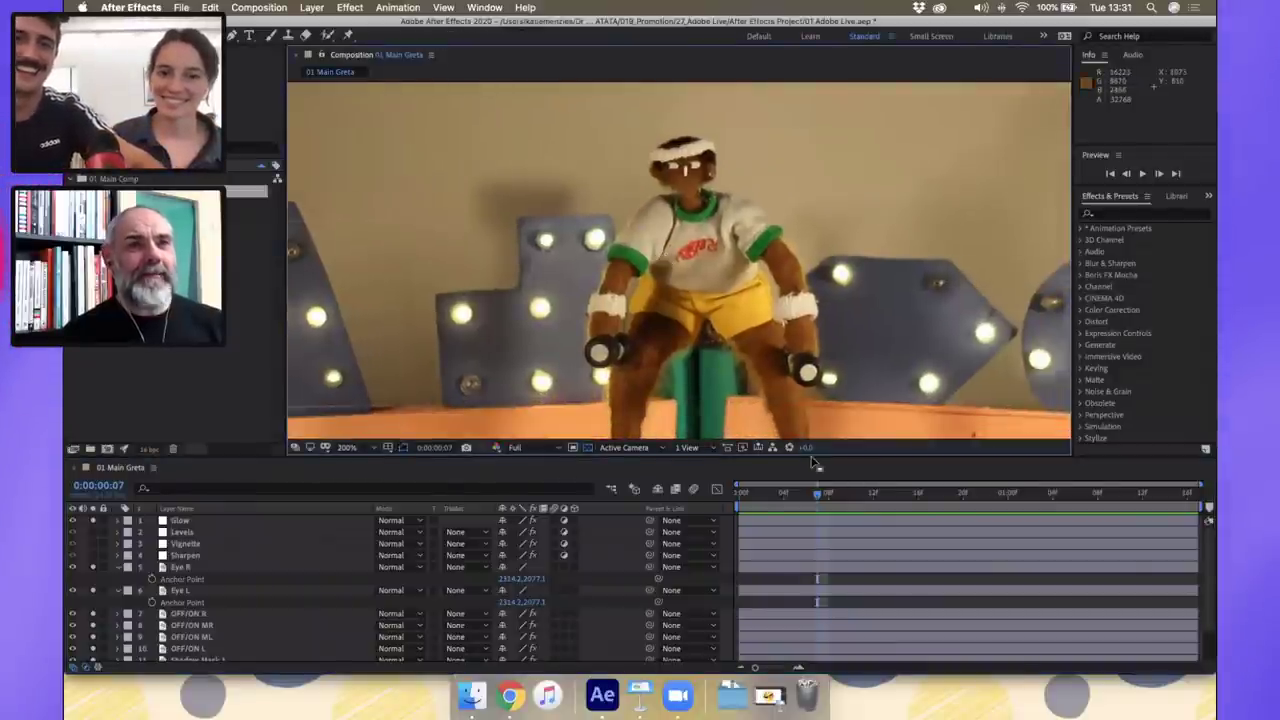
pyautogui.press('space')
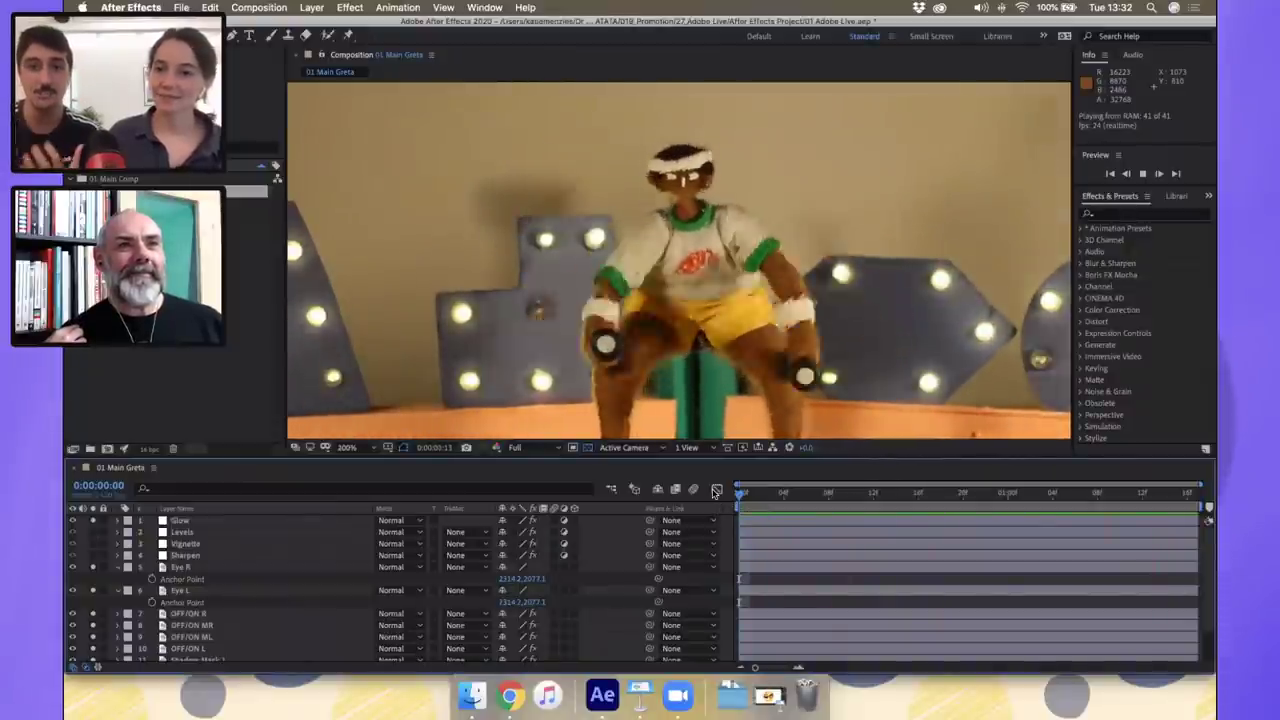
pyautogui.press('space')
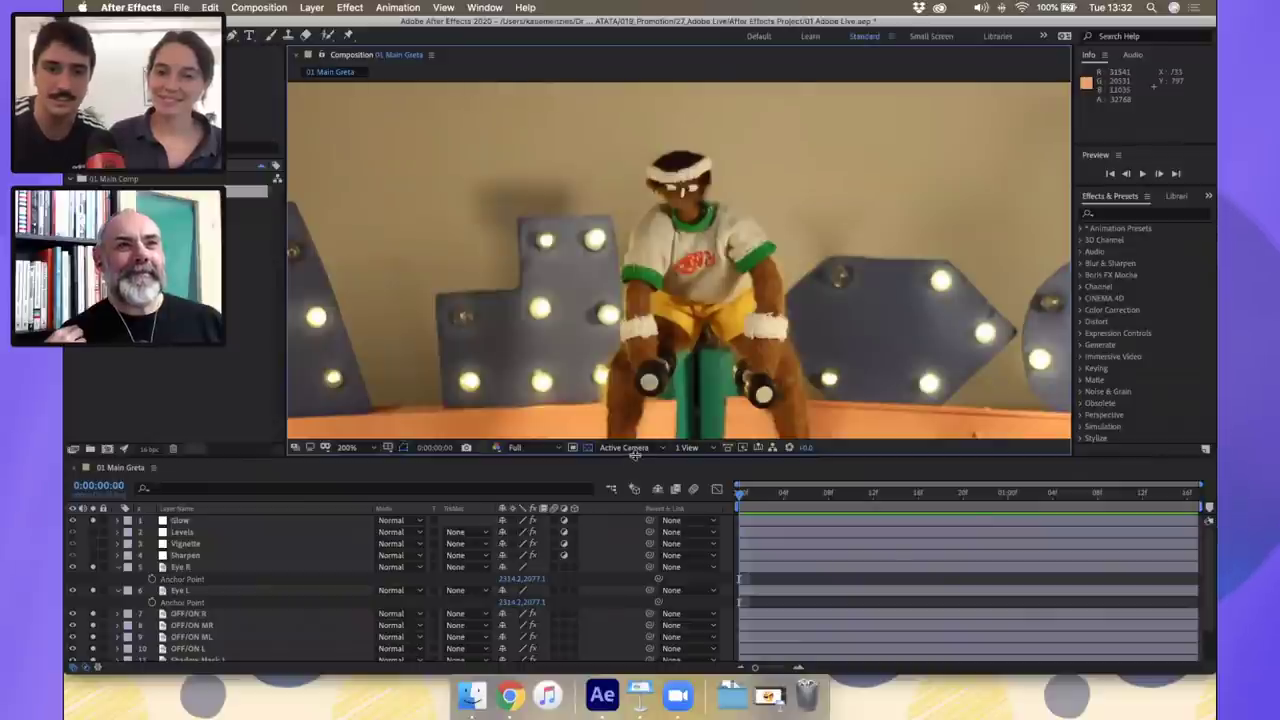
# Make the composition viewer taller and set its magnification to Fit up to 200% to show the whole scene
pyautogui.moveTo(628, 457); pyautogui.dragTo(628, 516)
pyautogui.click(347, 505)
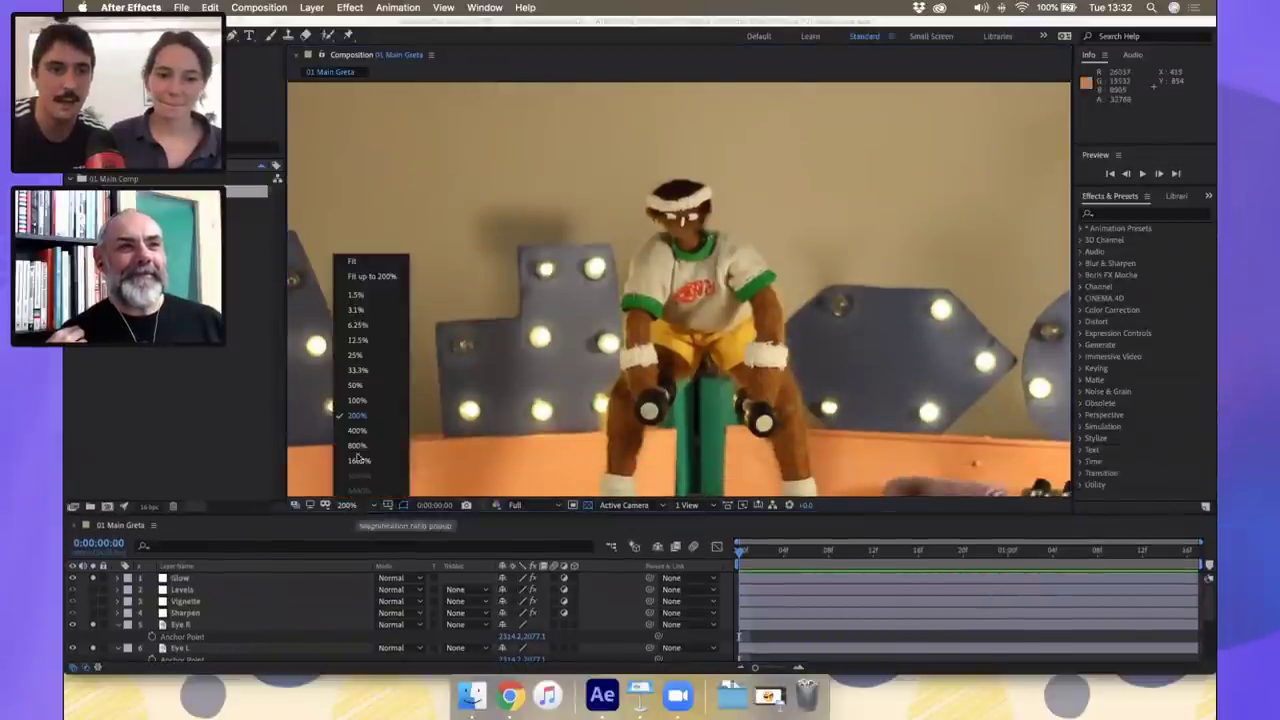
pyautogui.click(363, 275)
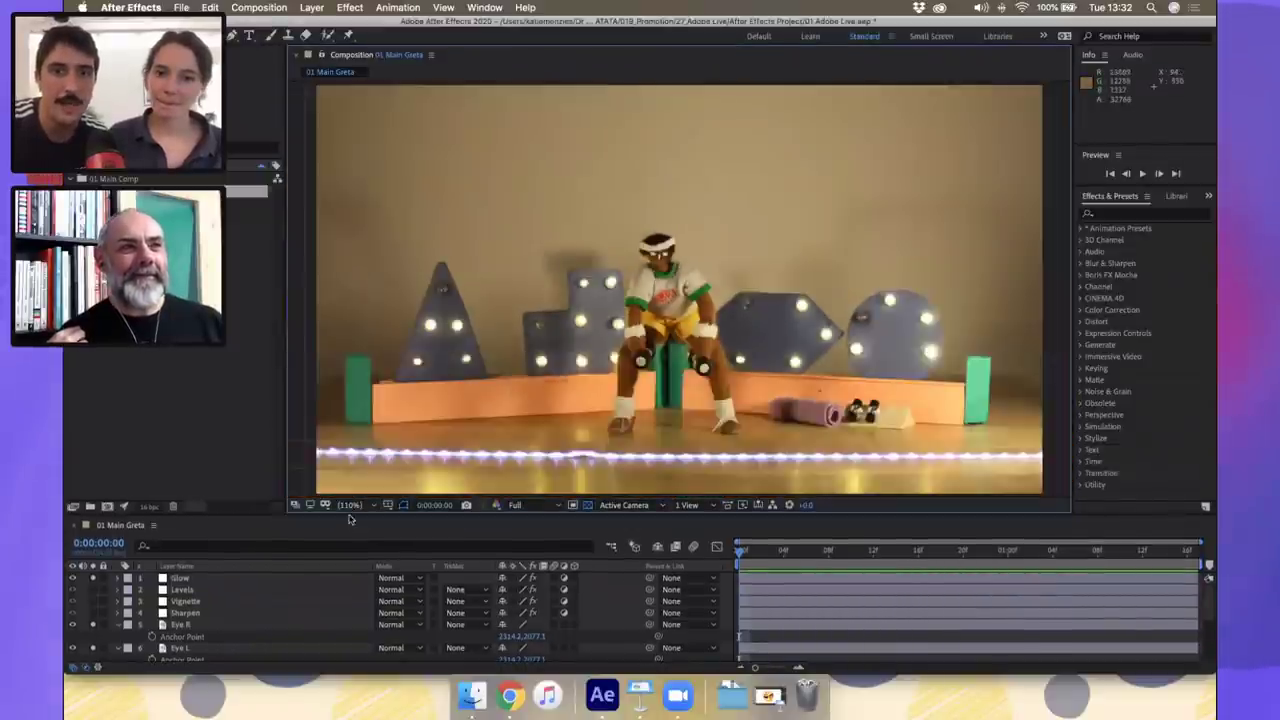
# Solo the Sharpen layer and compare the fine detail on the puppet at 200% and 400% magnification
pyautogui.click(183, 614)
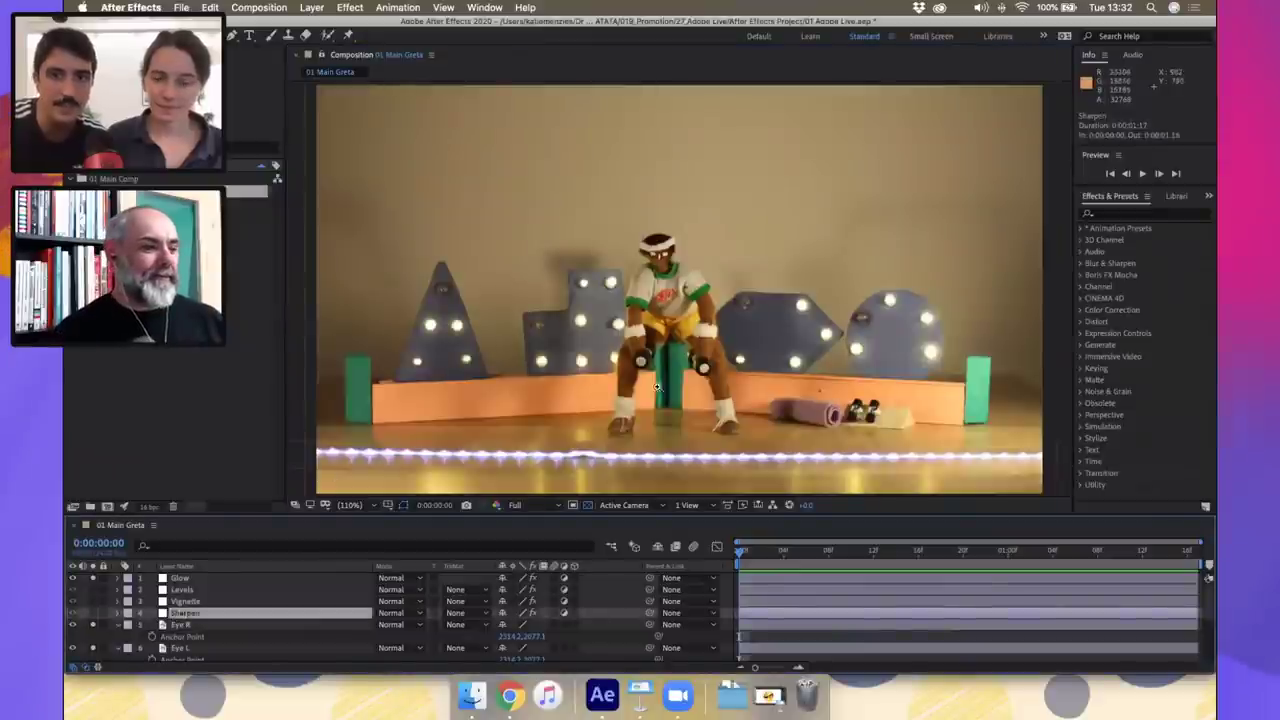
pyautogui.scroll(2, 685, 362)
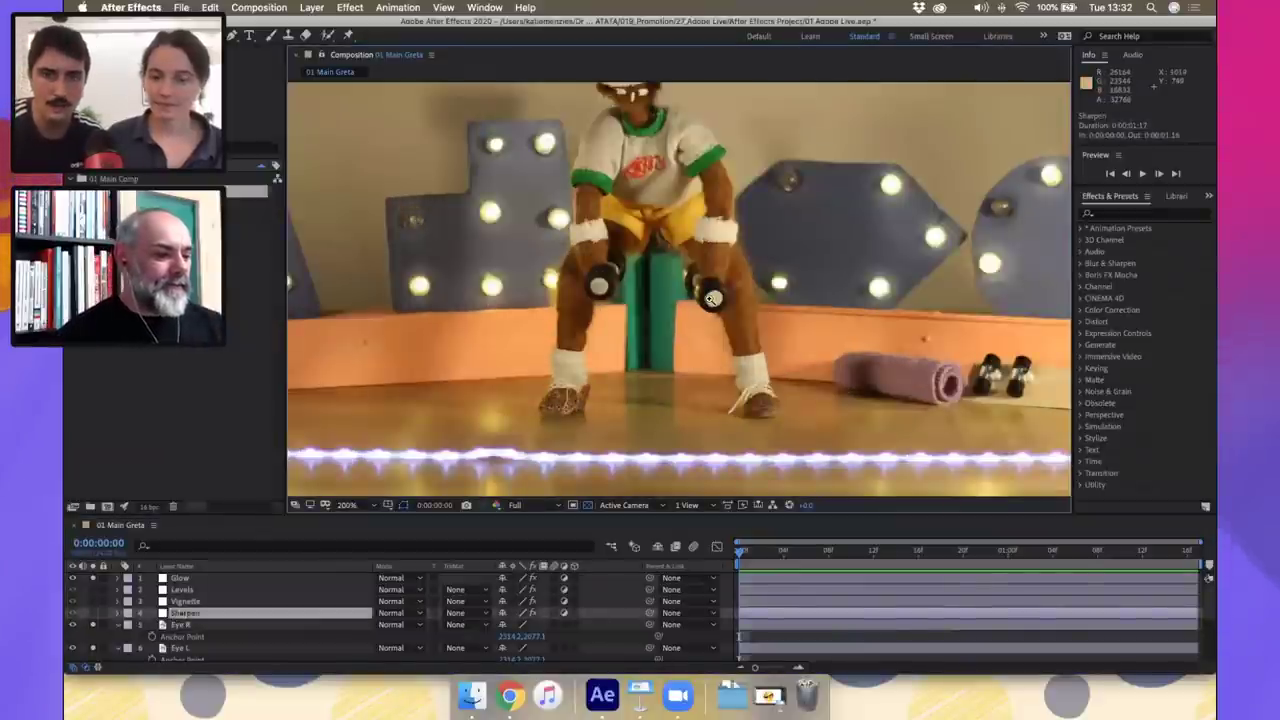
pyautogui.scroll(2, 711, 298)
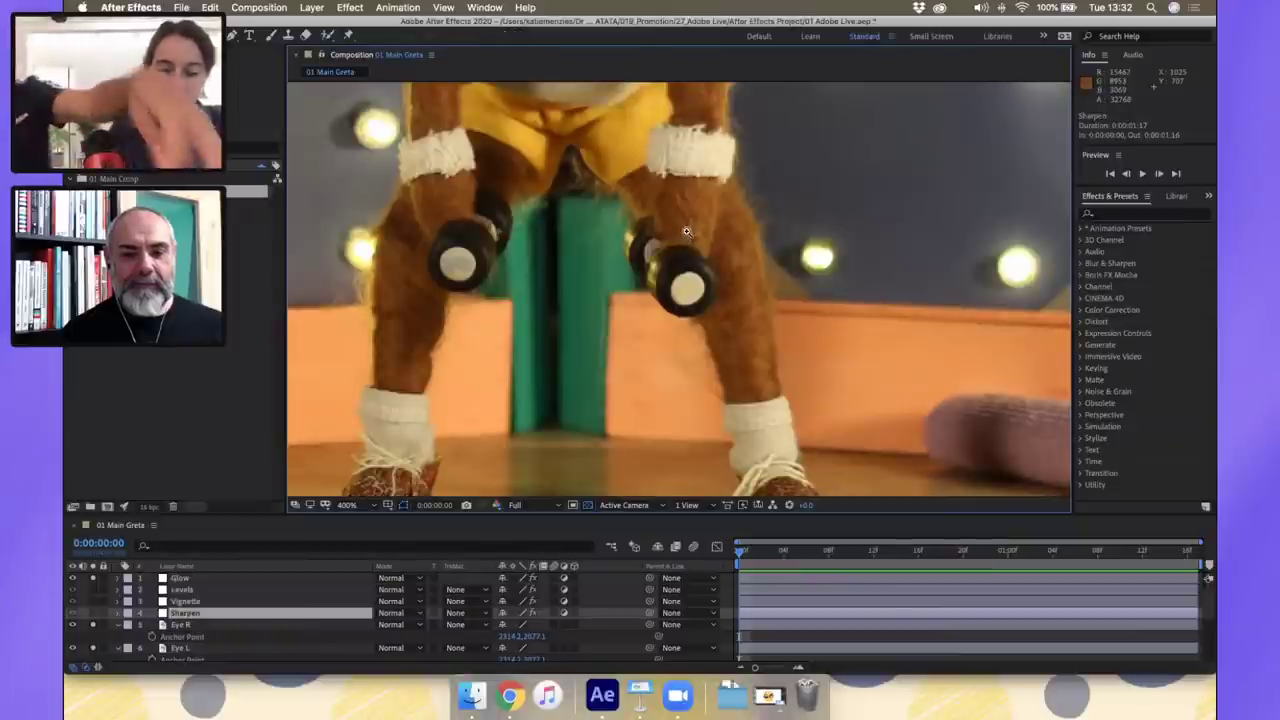
pyautogui.scroll(-2, 686, 224)
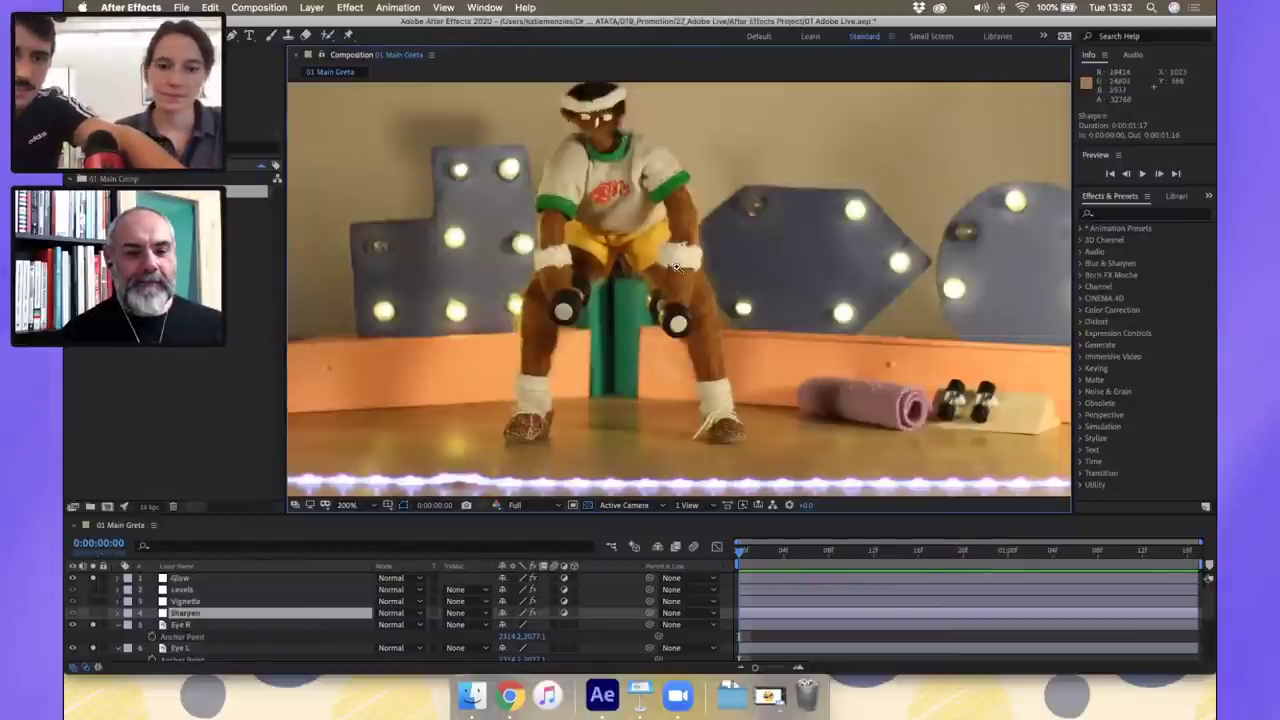
pyautogui.scroll(2, 677, 267)
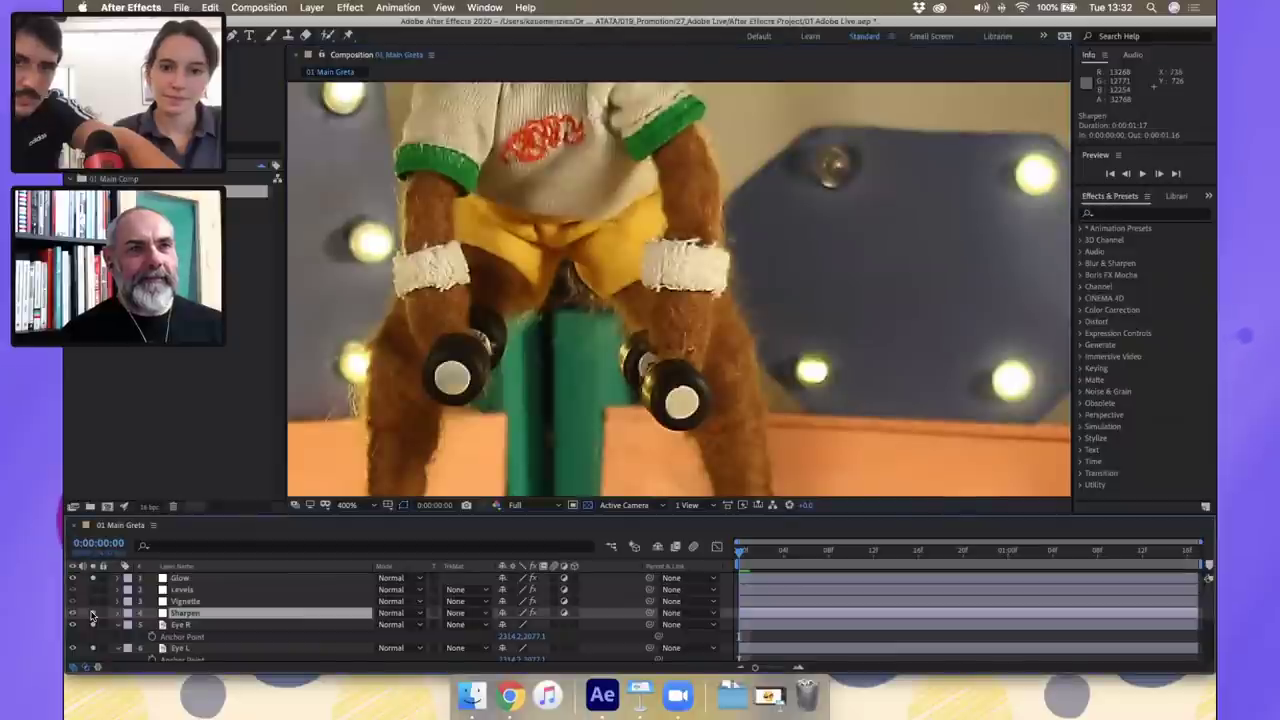
pyautogui.scroll(-2, 522, 280)
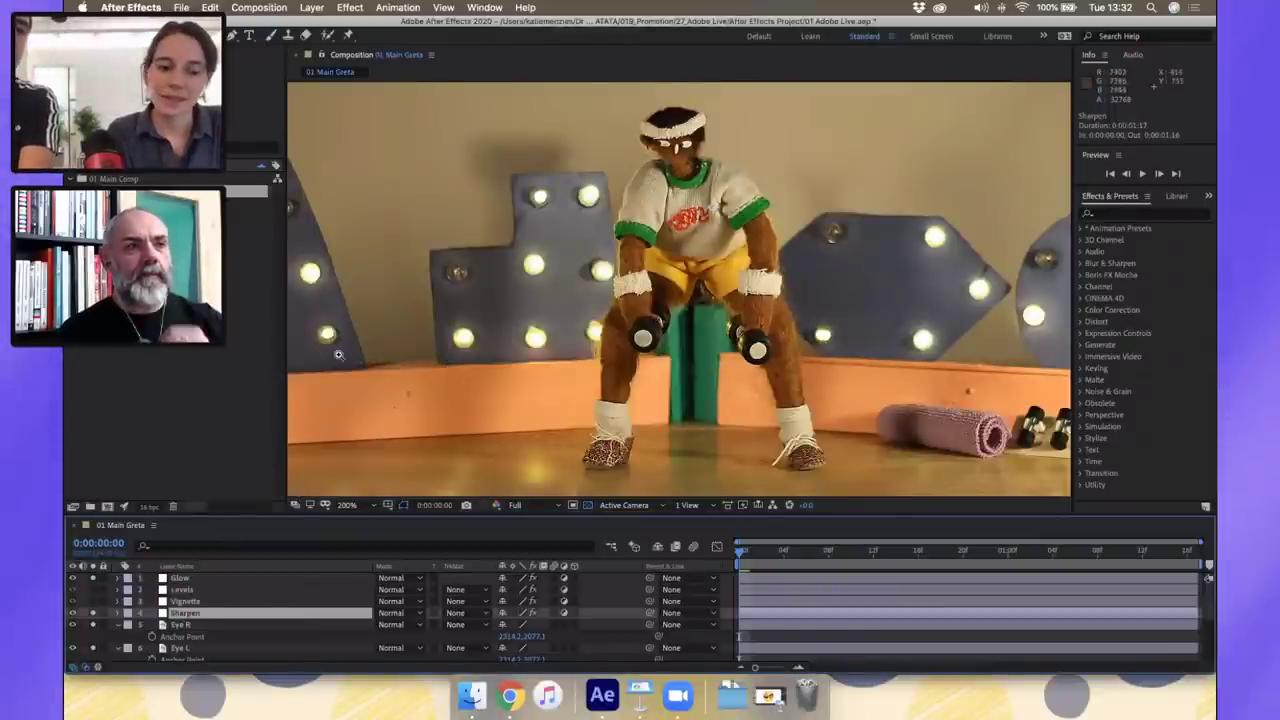
# Show the whole scene at 100%, select the Vignette layer to display its mask outline, and solo the layer
pyautogui.press(',')
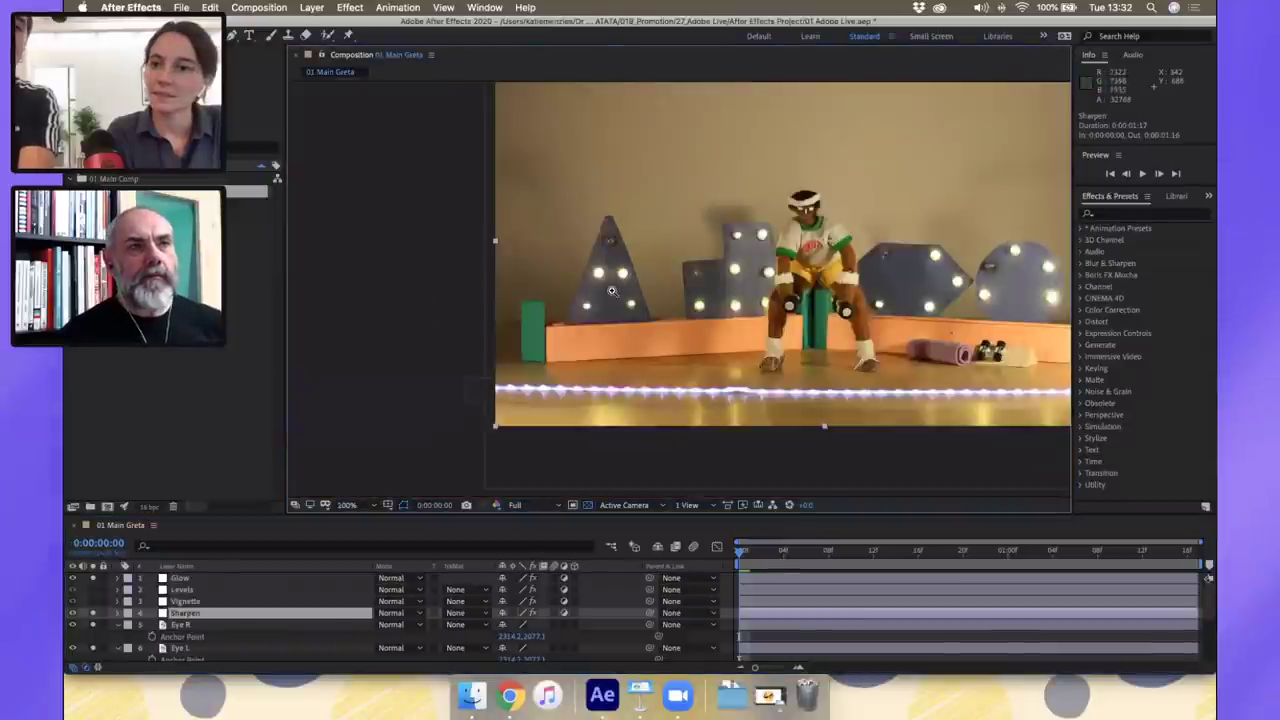
pyautogui.moveTo(737, 237); pyautogui.dragTo(614, 276)
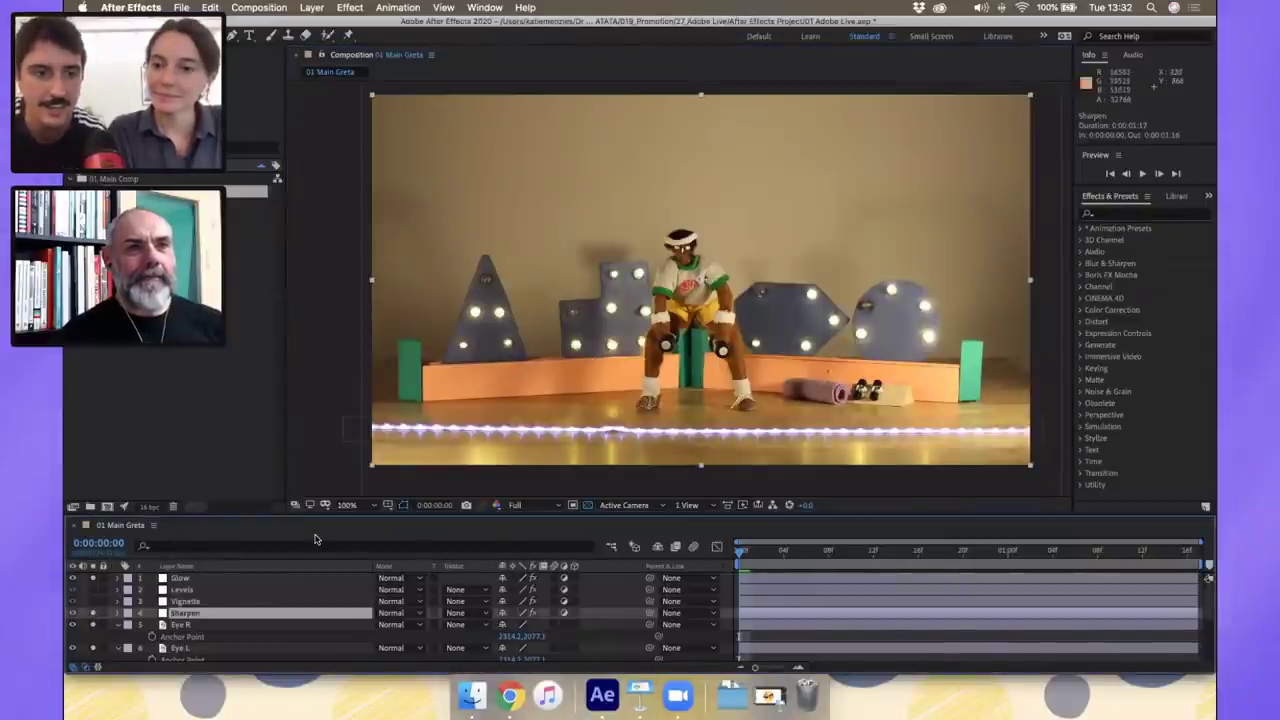
pyautogui.click(177, 603)
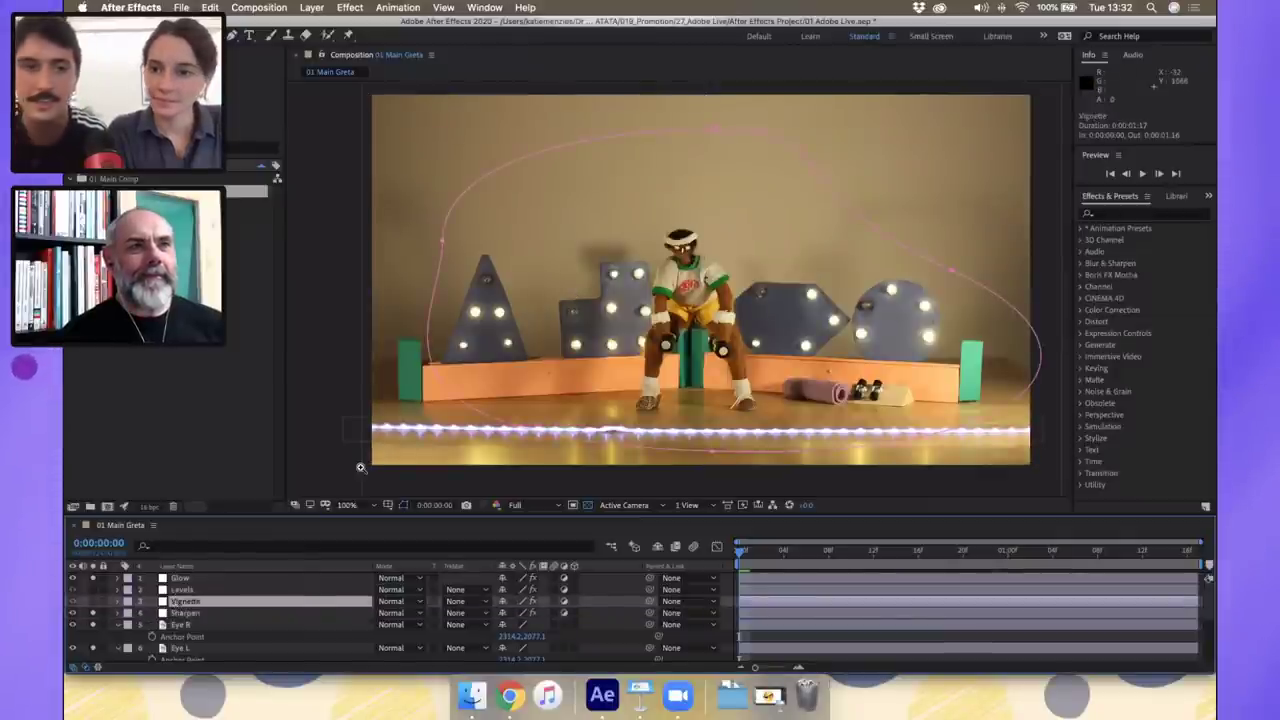
pyautogui.press('v')
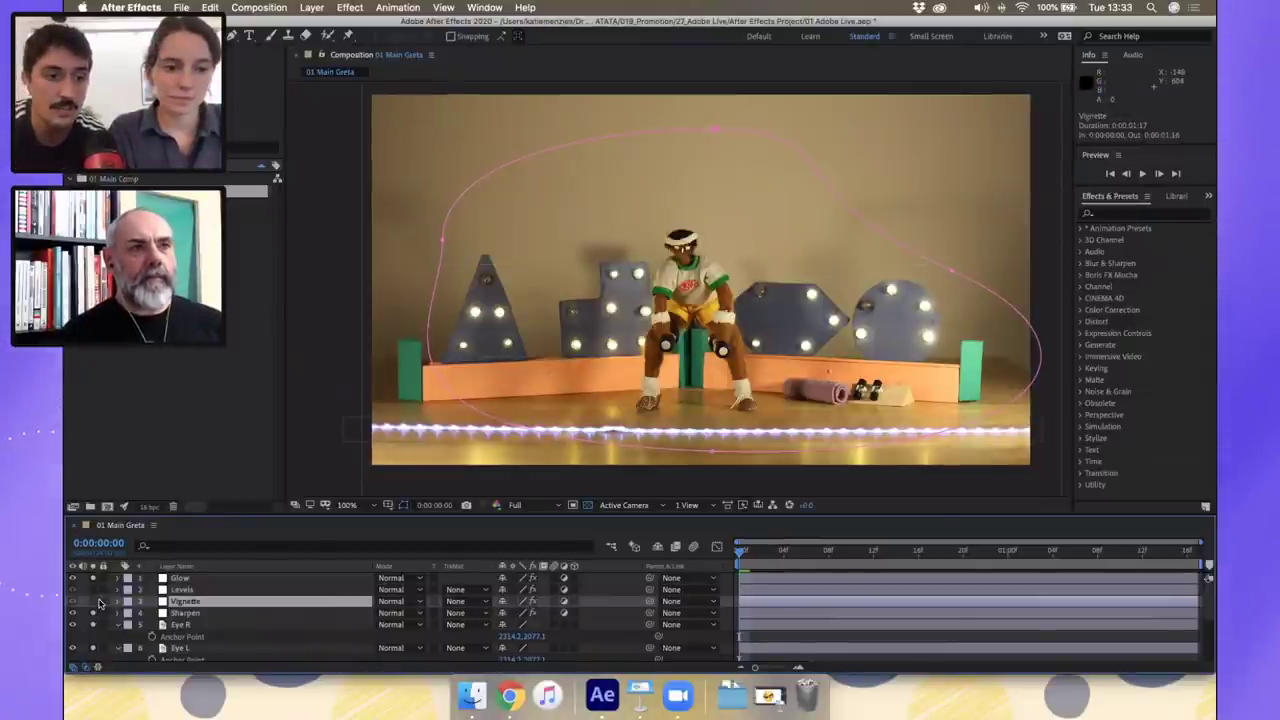
pyautogui.click(443, 320)
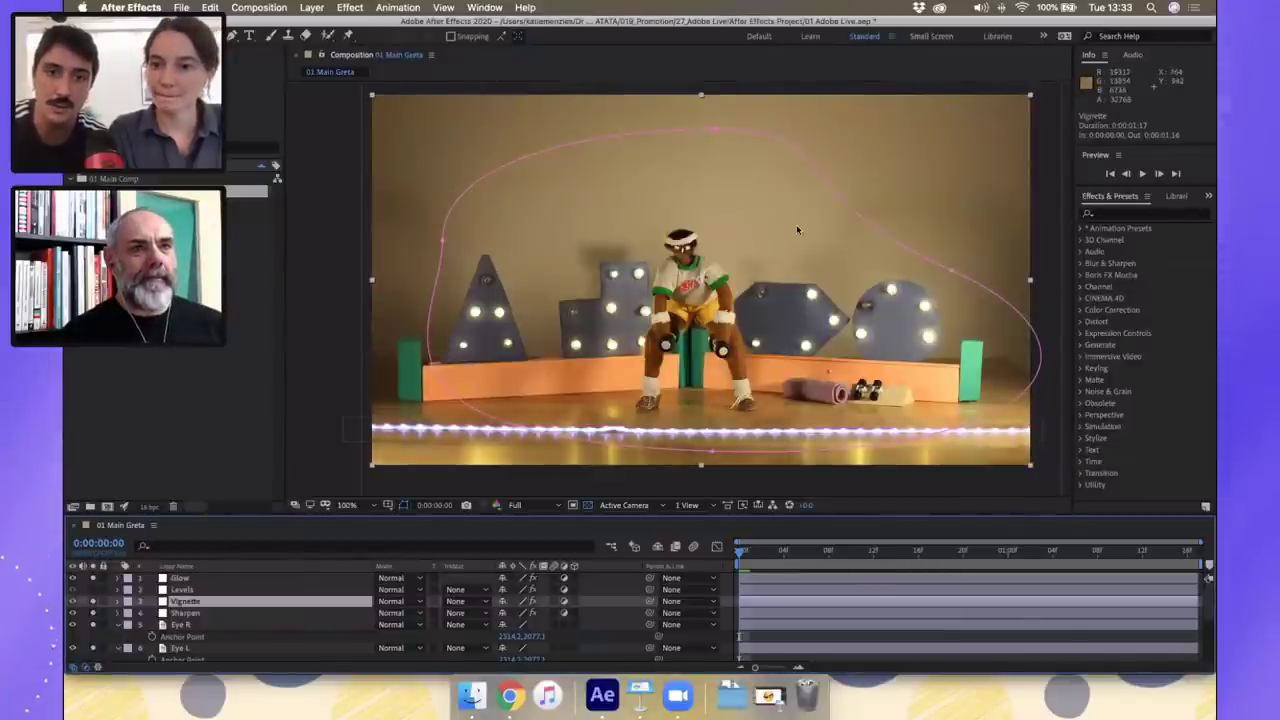
# Select the Levels layer and switch its solo on and off to compare the colour grade, leaving it soloed
pyautogui.click(110, 590)
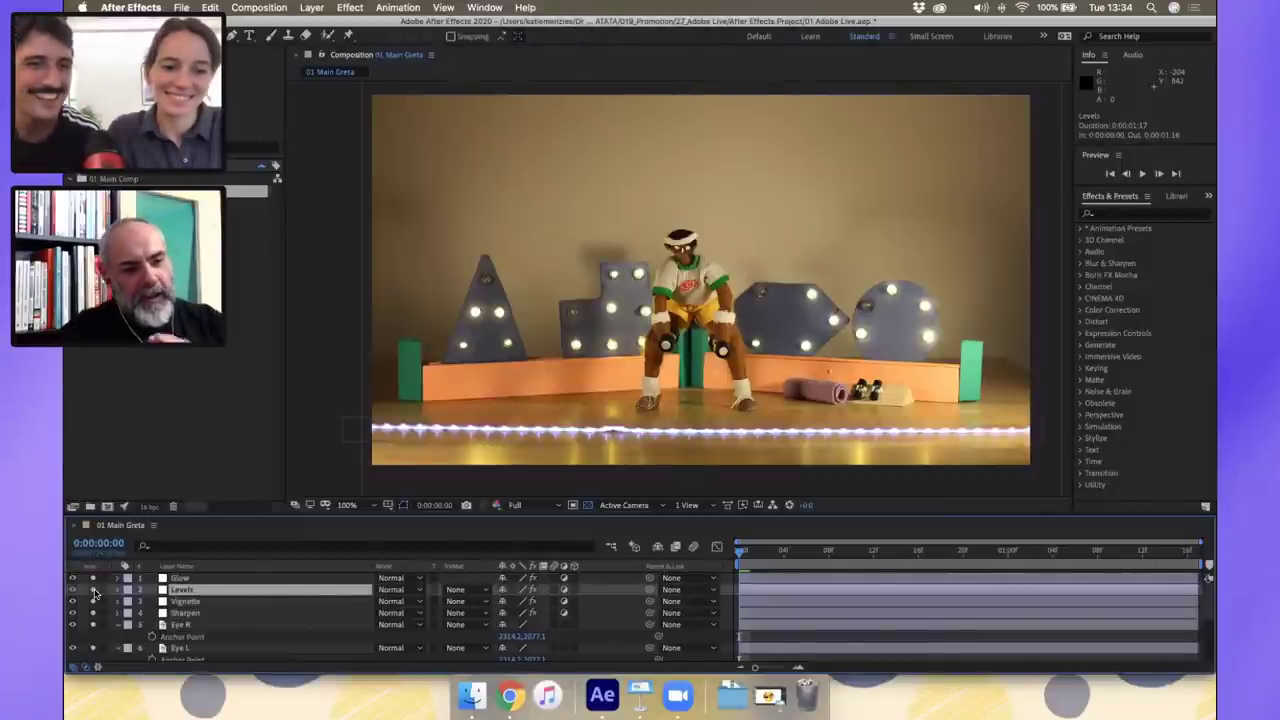
pyautogui.click(94, 593)
pyautogui.click(94, 593)
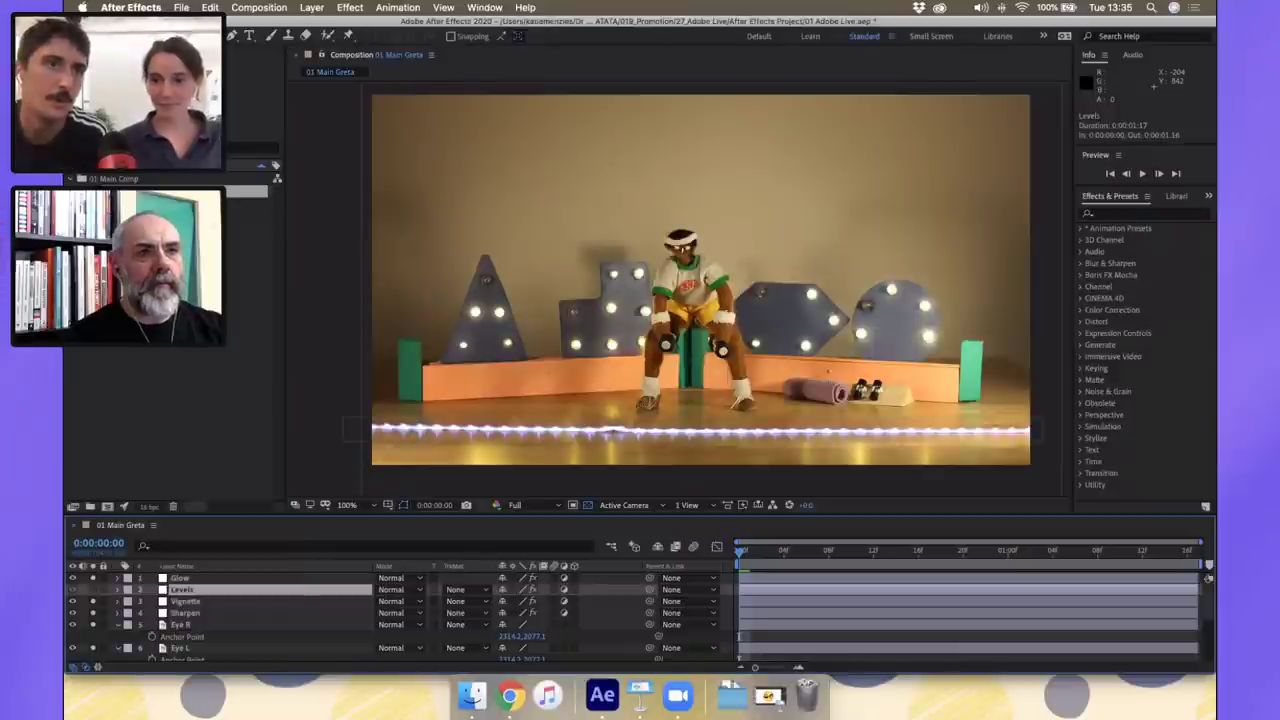
pyautogui.click(93, 591)
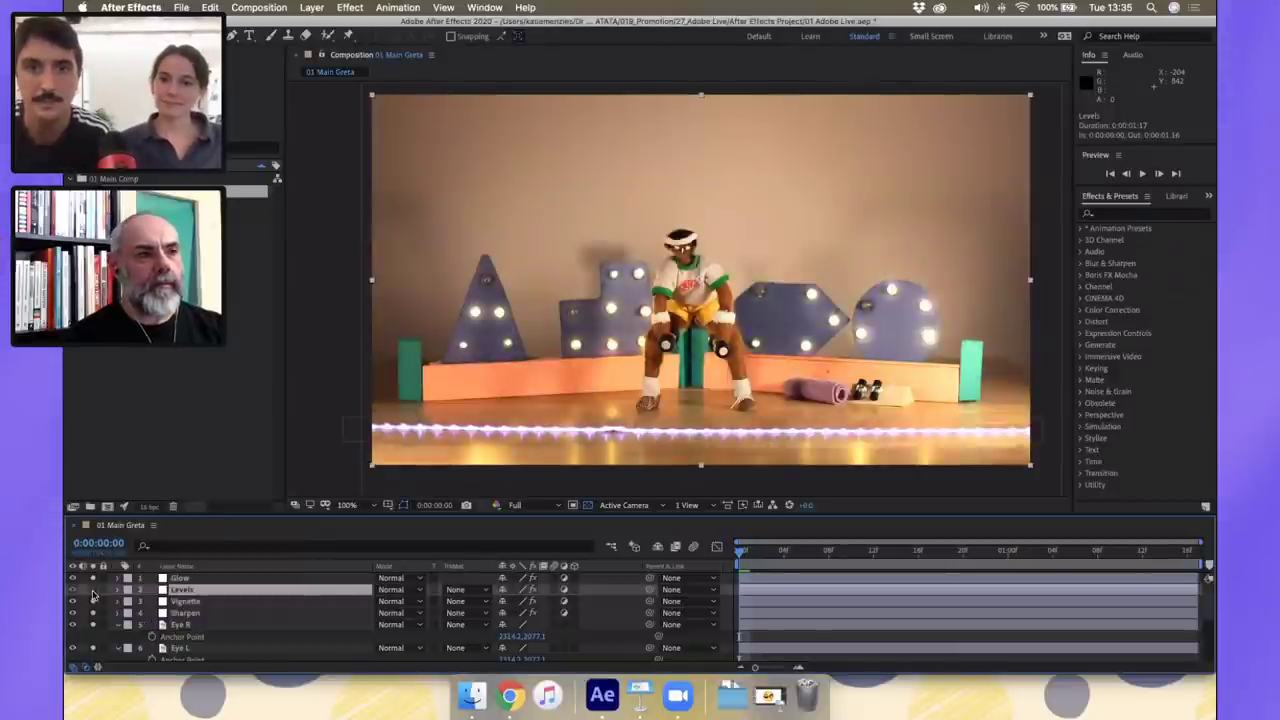
pyautogui.click(93, 593)
pyautogui.click(93, 593)
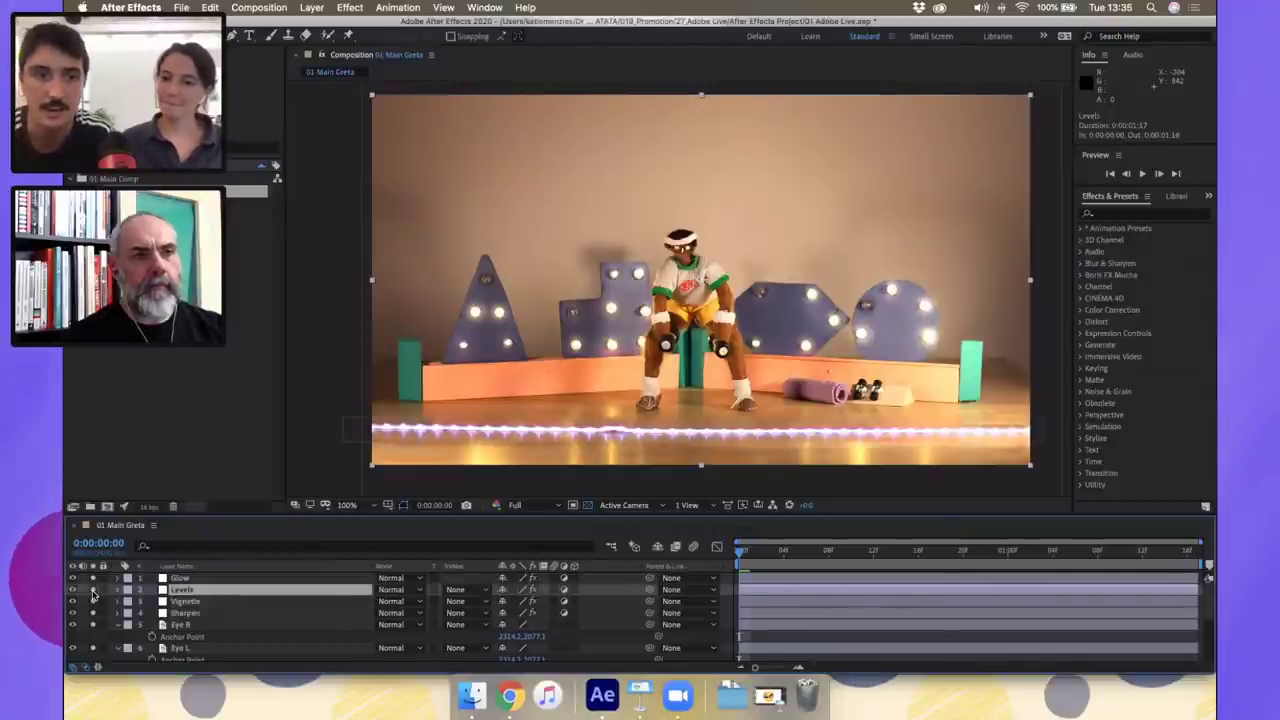
pyautogui.click(93, 593)
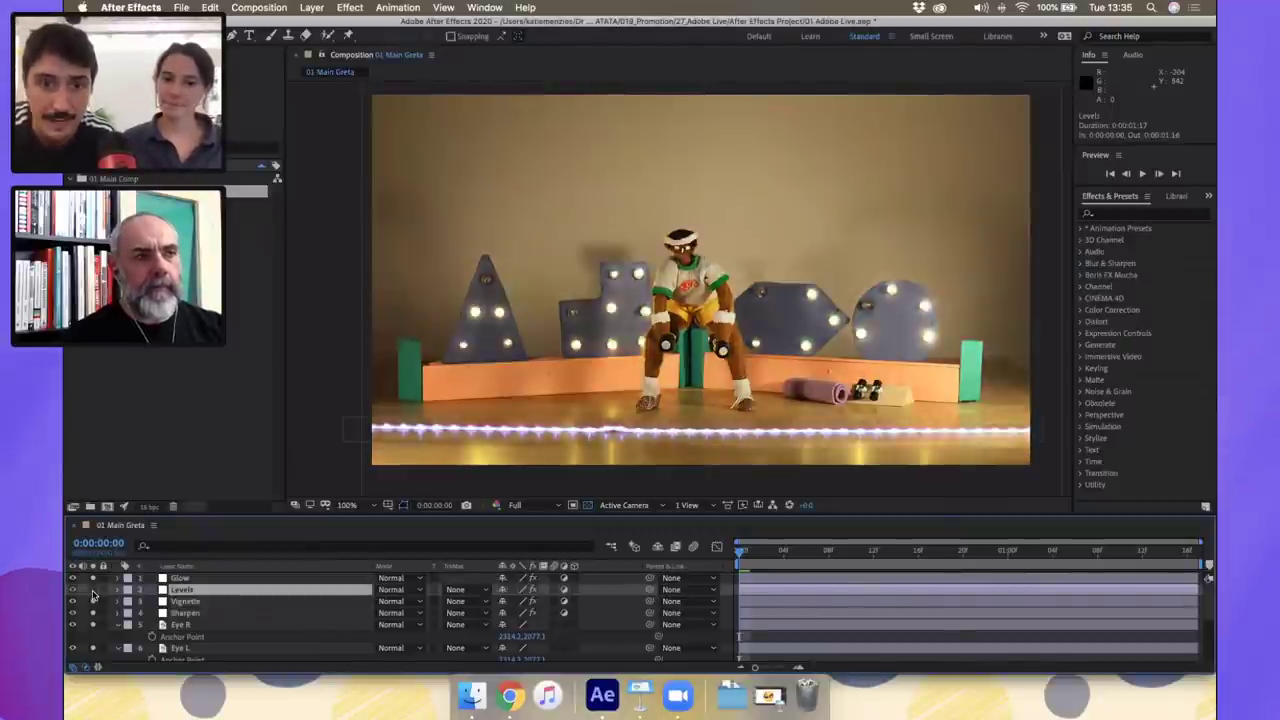
pyautogui.click(93, 593)
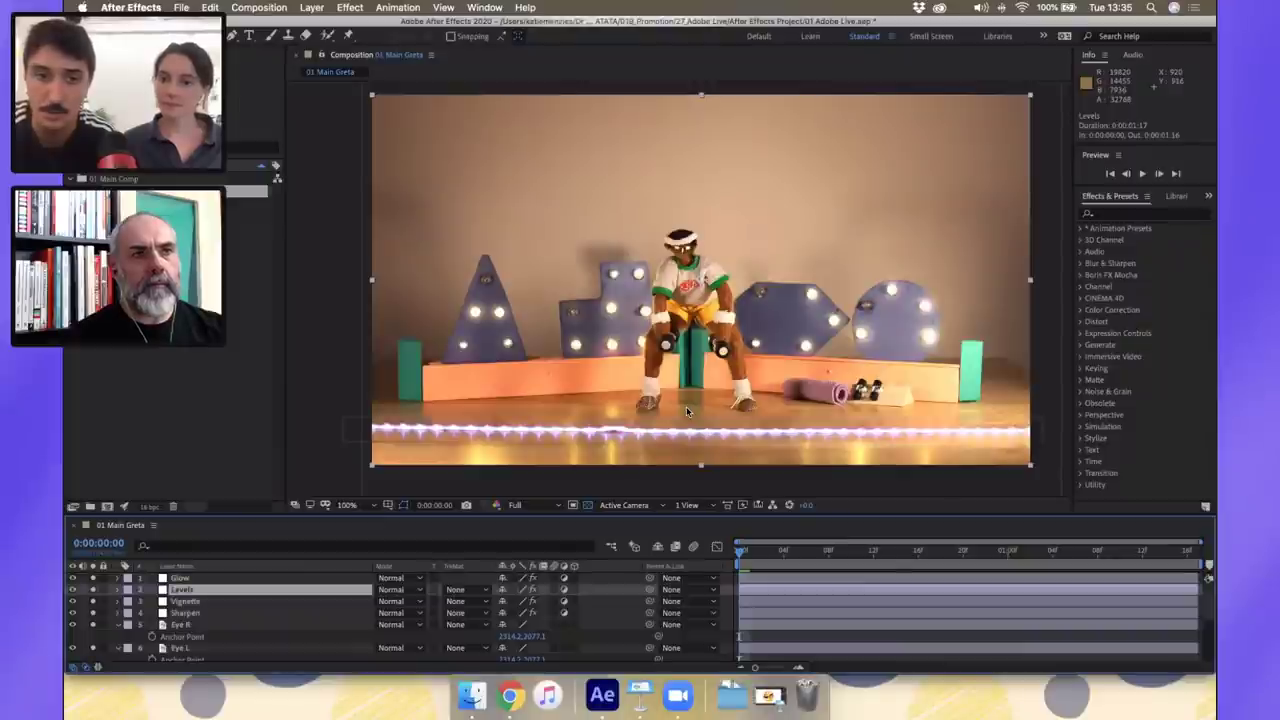
pyautogui.click(93, 592)
pyautogui.click(93, 592)
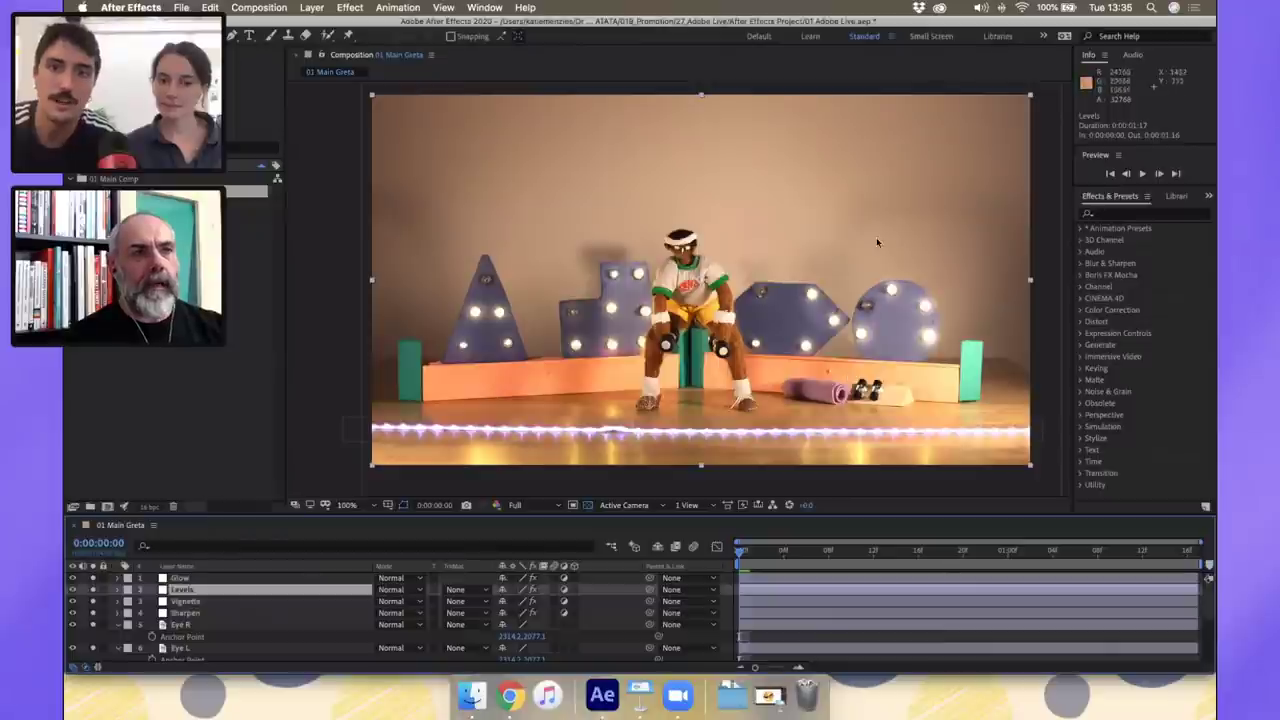
# Scrub the animation from 0:00:00:10 to 0:00:00:18 to check the graded scene in motion
pyautogui.click(851, 551)
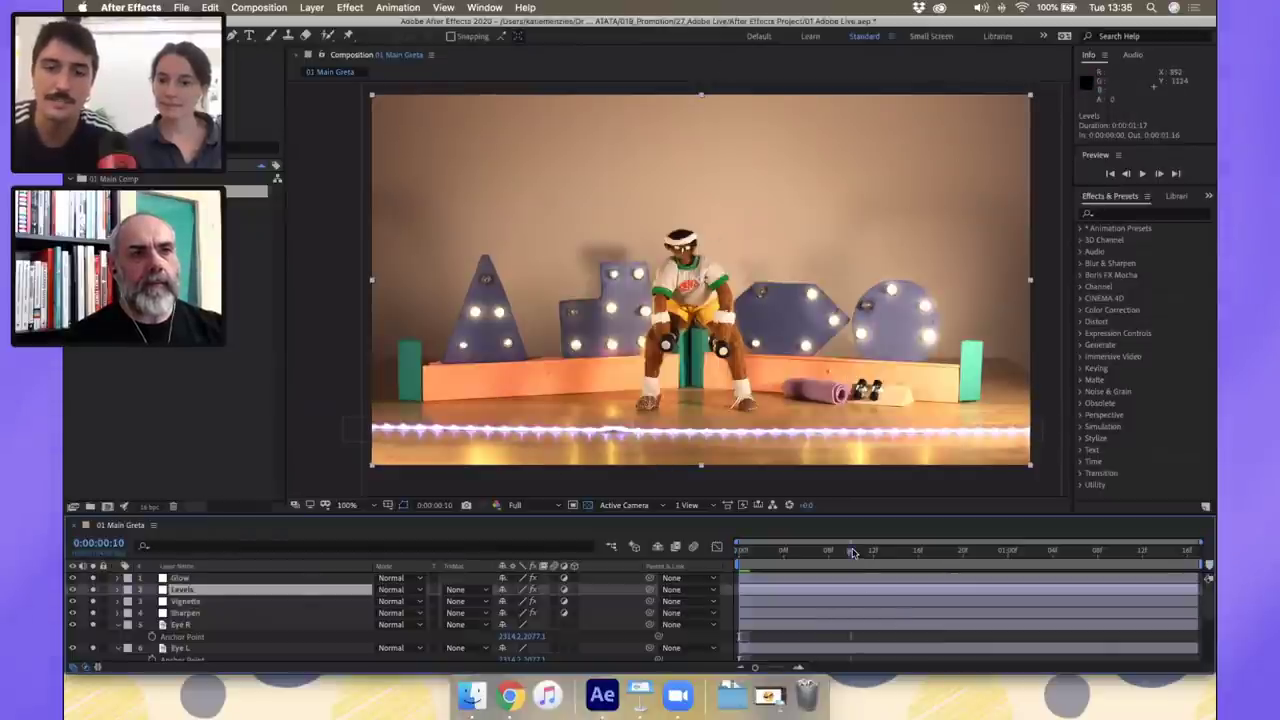
pyautogui.moveTo(851, 551); pyautogui.dragTo(938, 548)
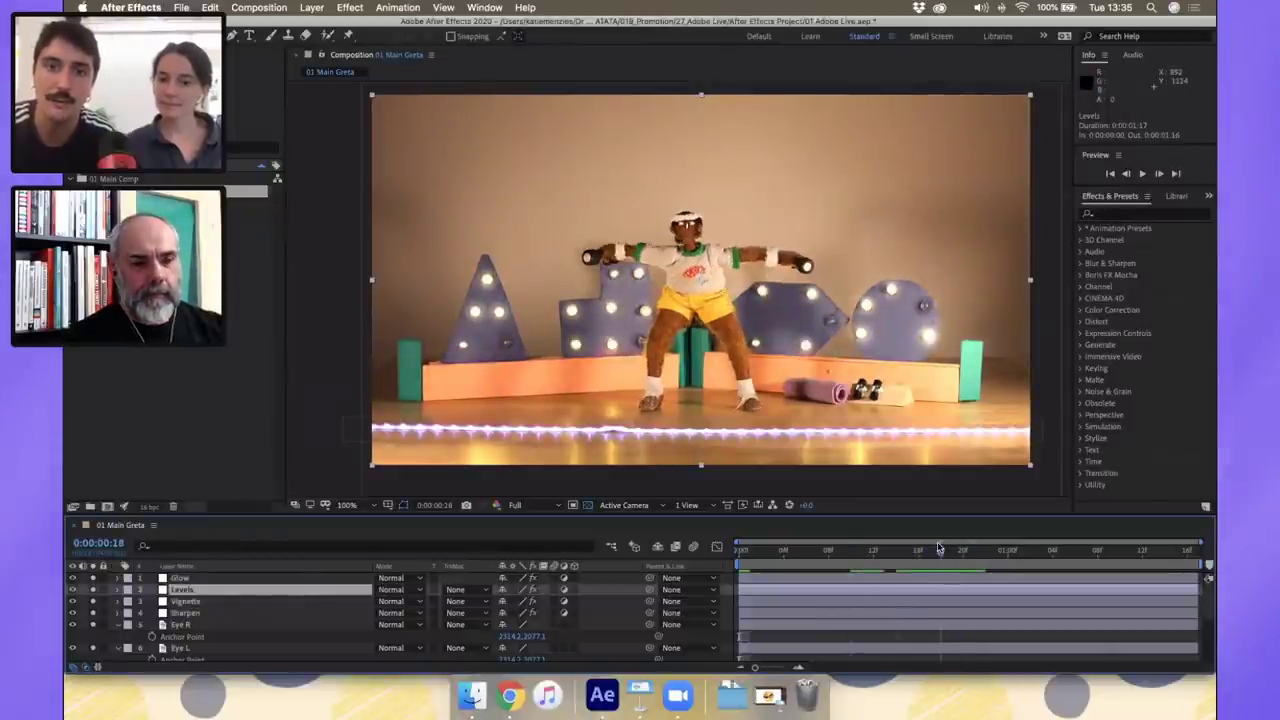